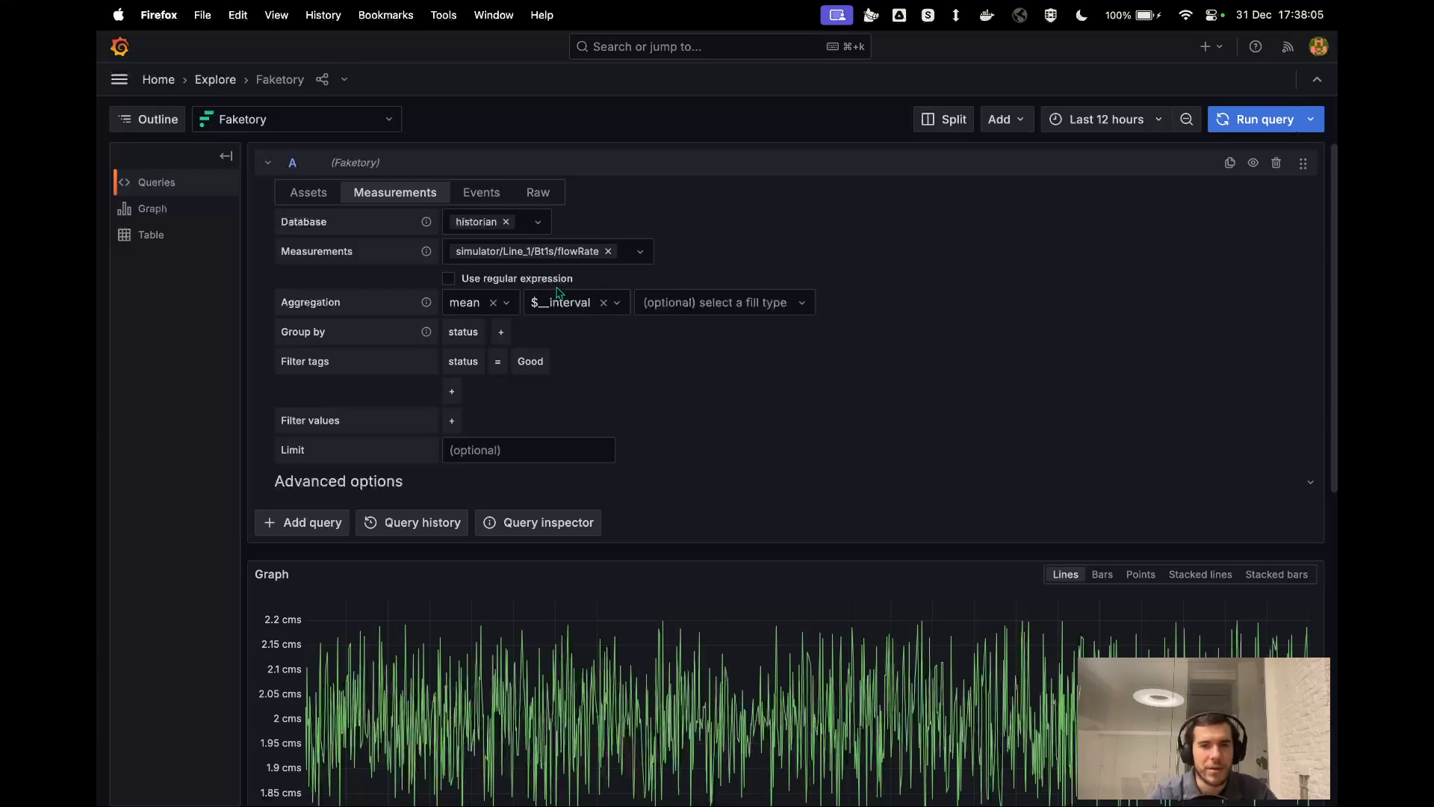
# Set the query's time range to Last 1 hour, and switch it to Last 30 days.
pyautogui.click(1100, 123)
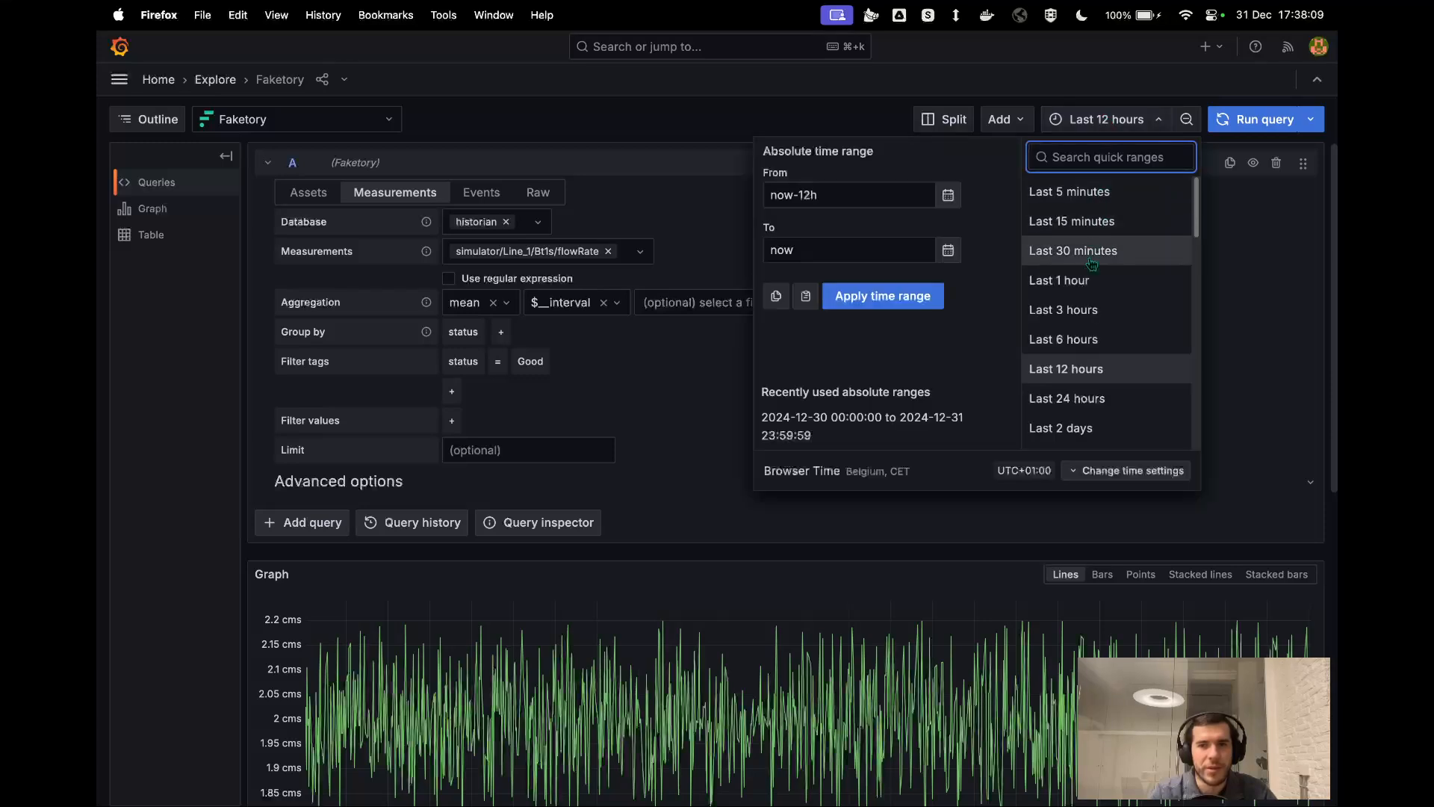
pyautogui.click(1090, 282)
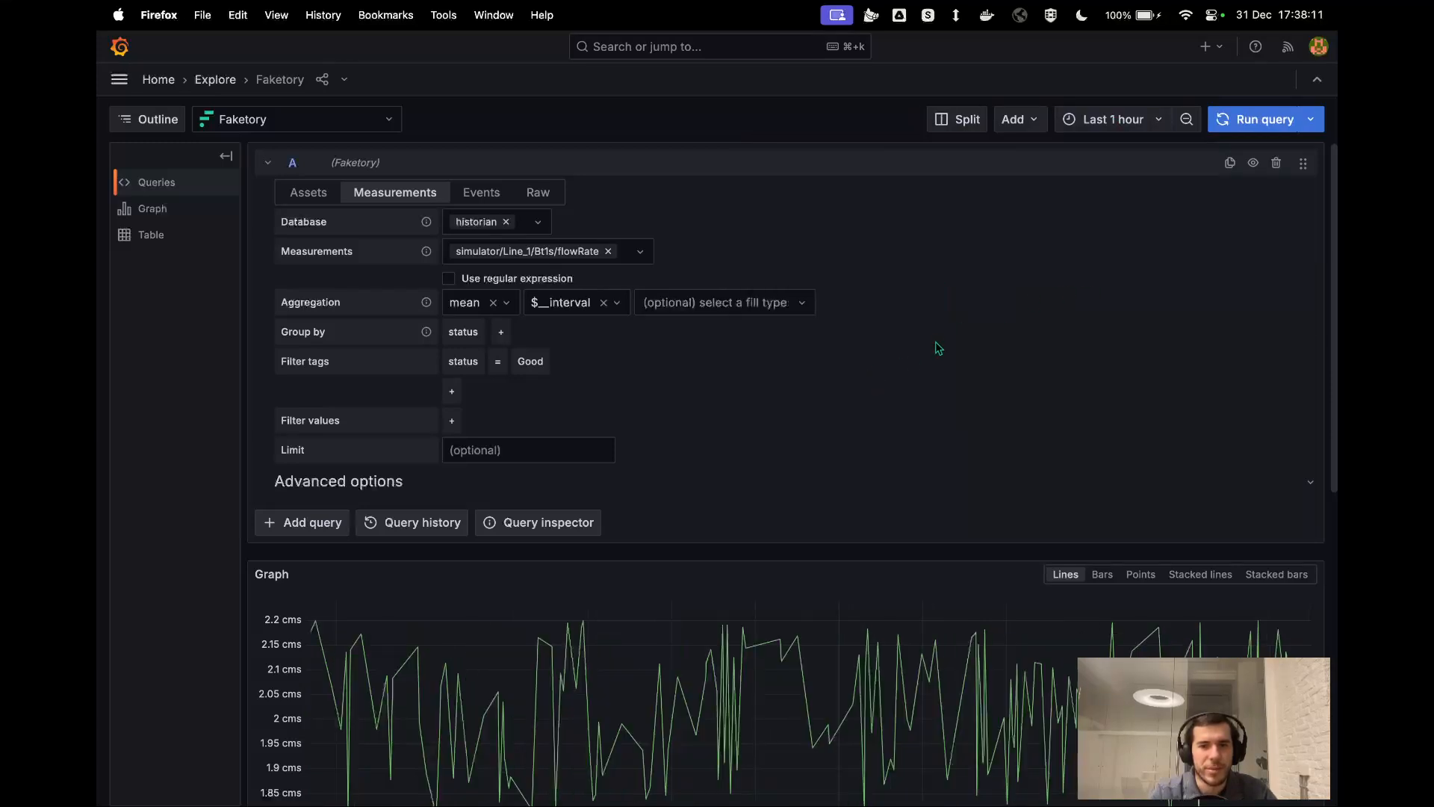
pyautogui.click(1113, 119)
pyautogui.scroll(-2, 1103, 370)
pyautogui.scroll(-1, 1103, 370)
pyautogui.click(1102, 370)
pyautogui.scroll(-2, 1030, 431)
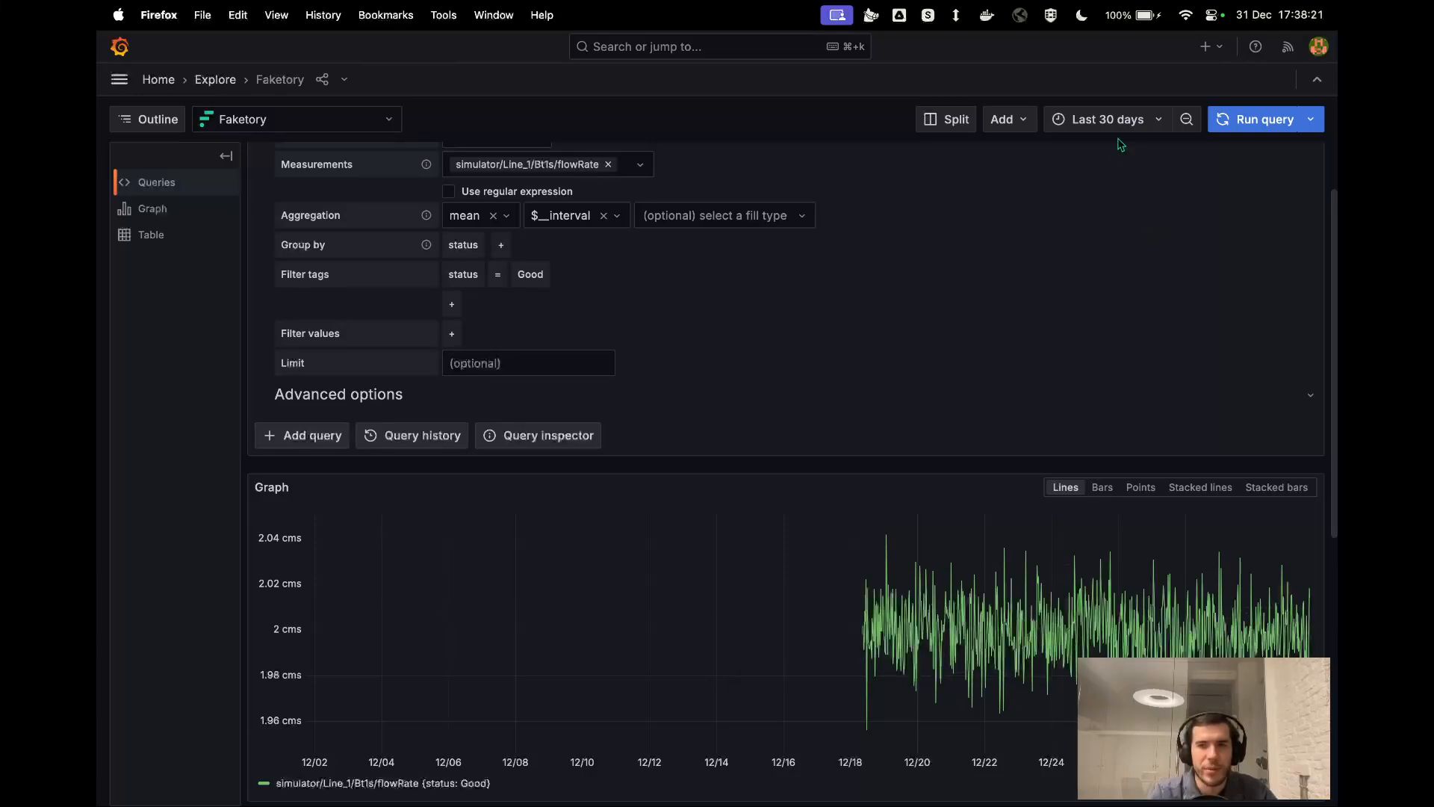
# Set the flowRate query's time range to Last 6 hours and review the query settings and graph.
pyautogui.click(1092, 130)
pyautogui.scroll(-1, 1091, 359)
pyautogui.click(1080, 318)
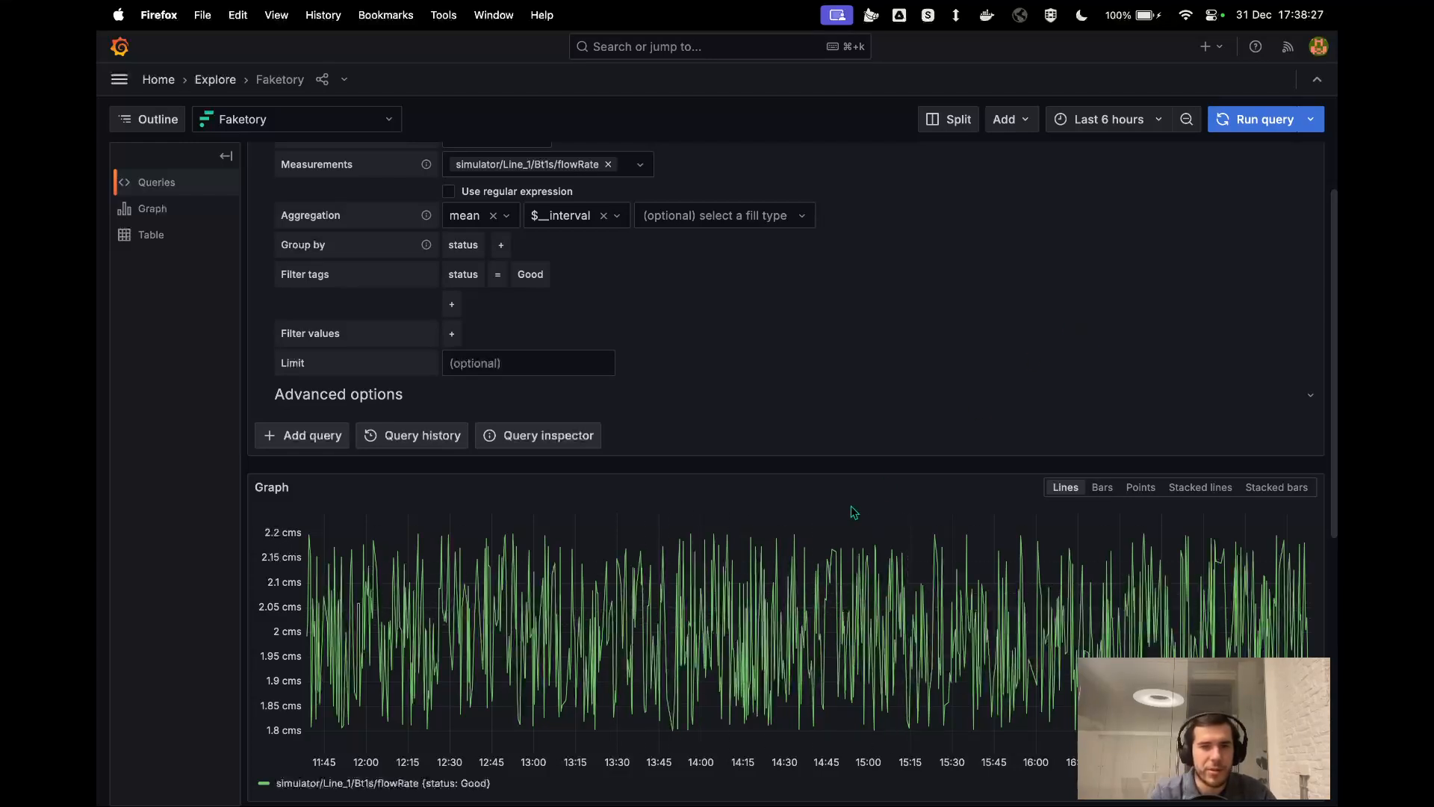
pyautogui.scroll(2, 855, 523)
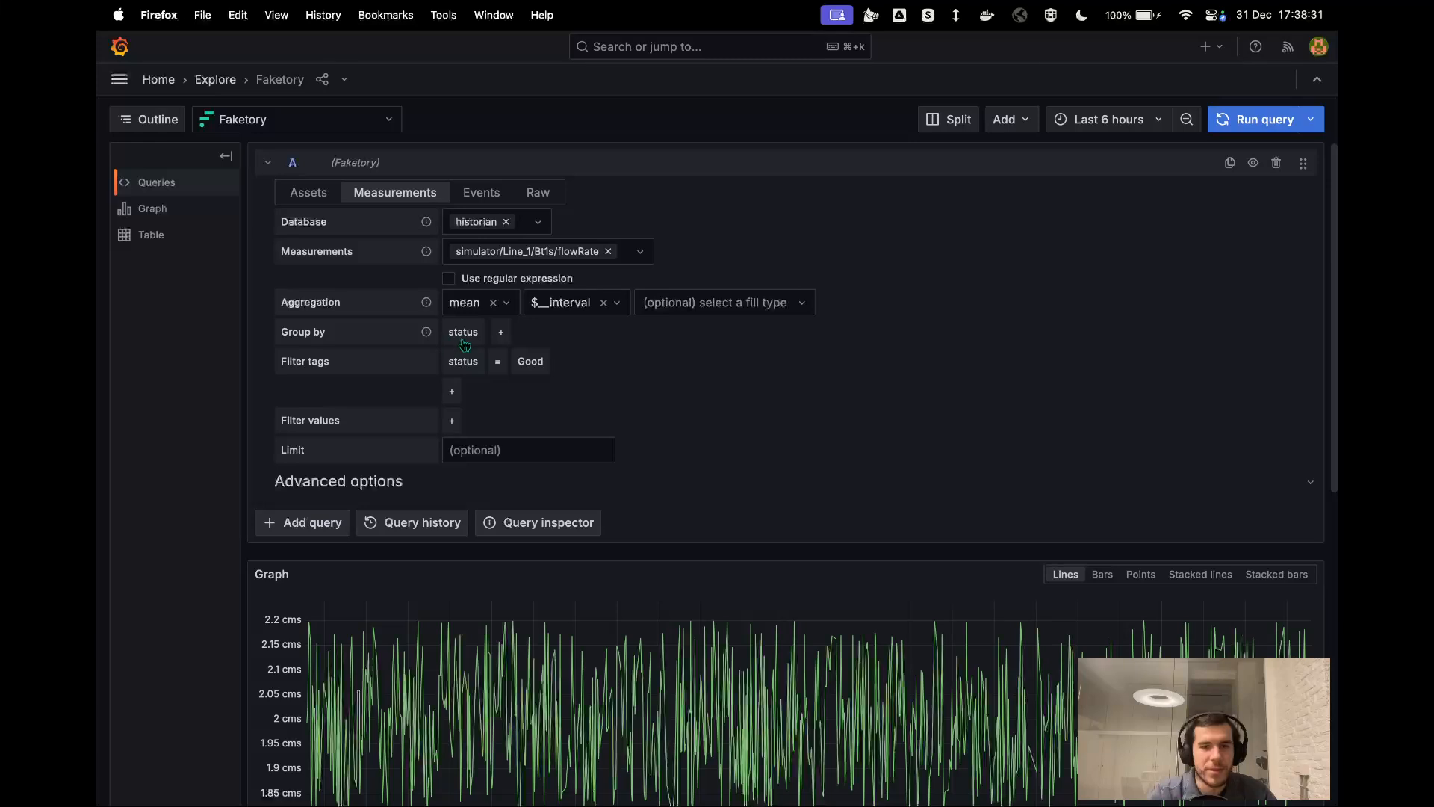
pyautogui.scroll(-2, 585, 385)
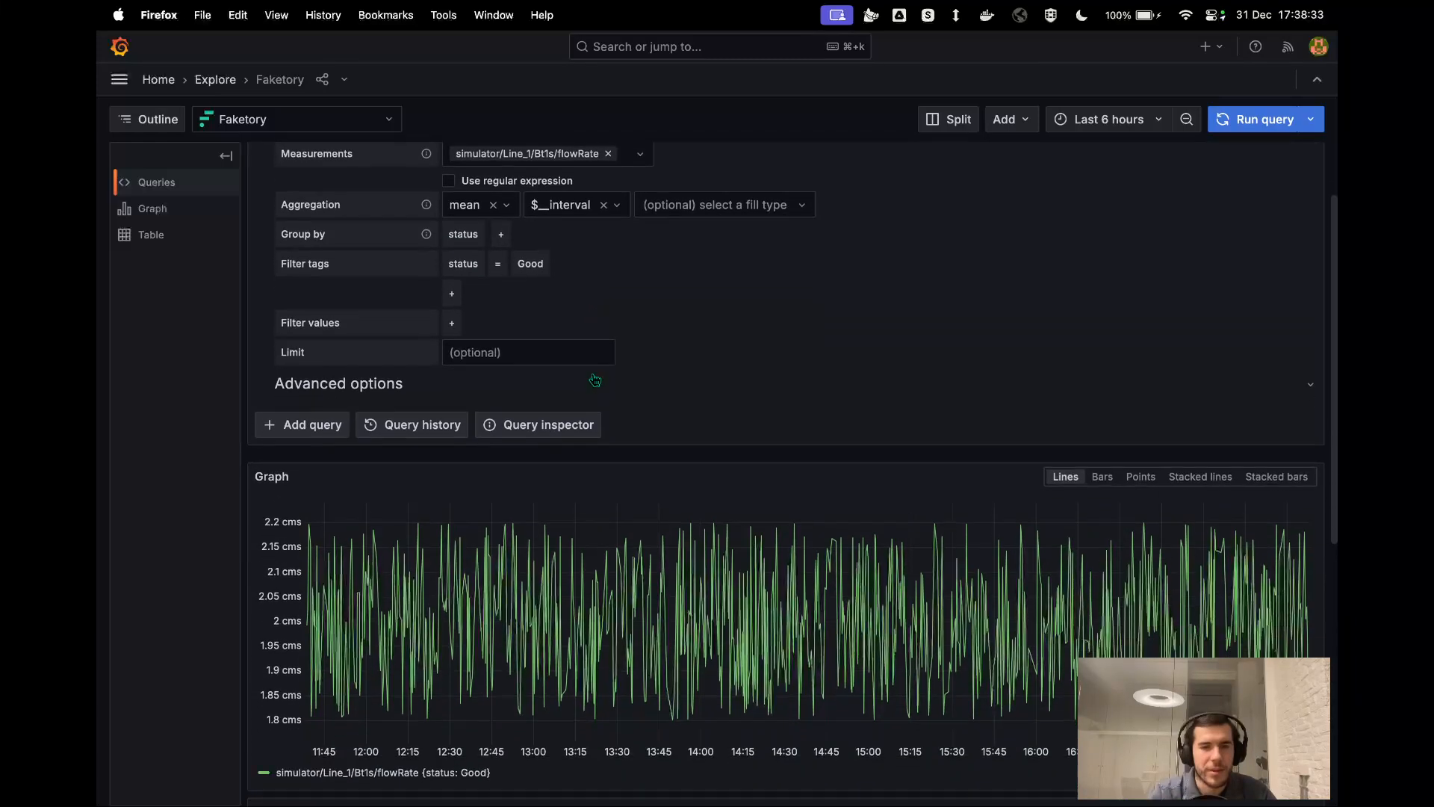
pyautogui.scroll(2, 595, 381)
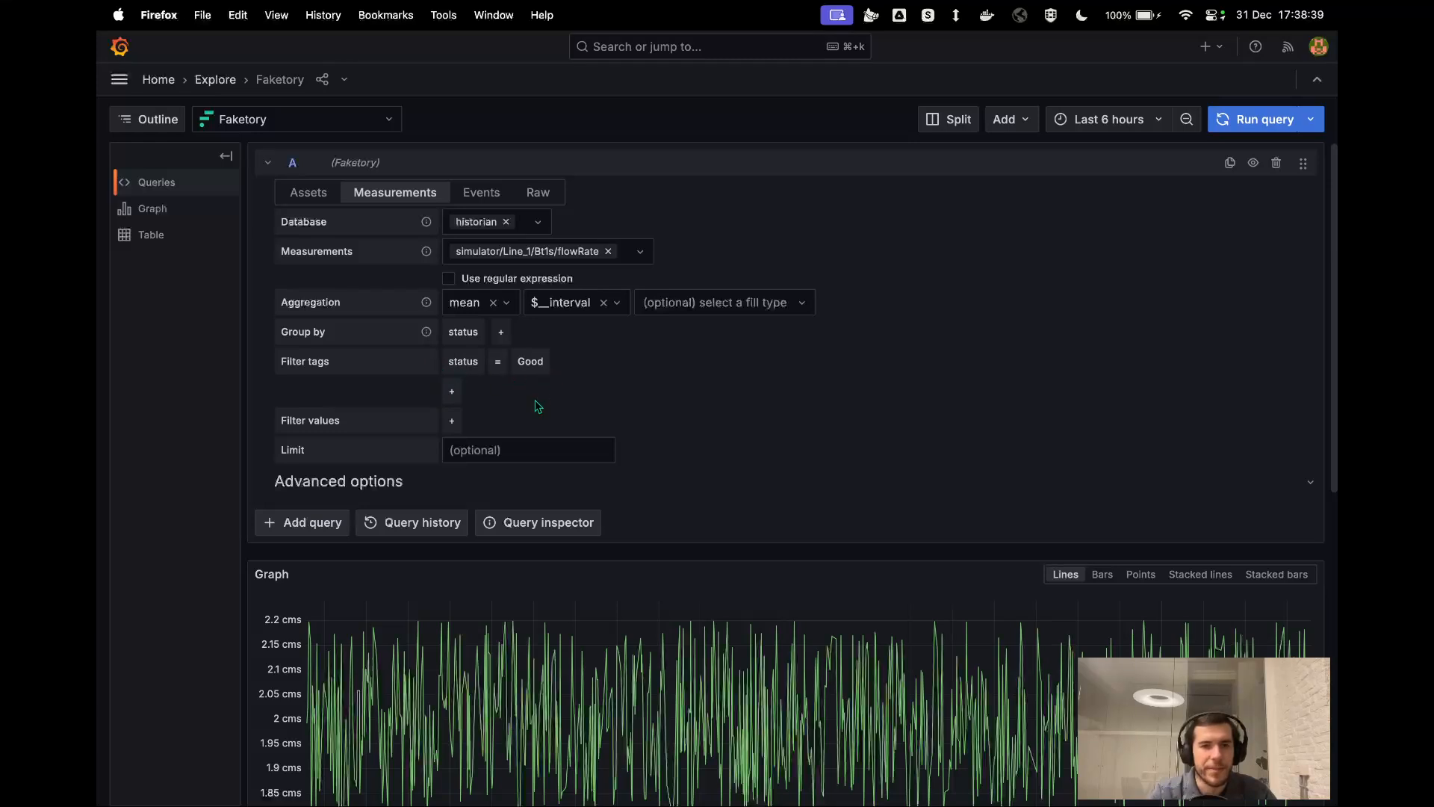
# Expand the query's advanced options and enable Display description and Display database name.
pyautogui.click(376, 490)
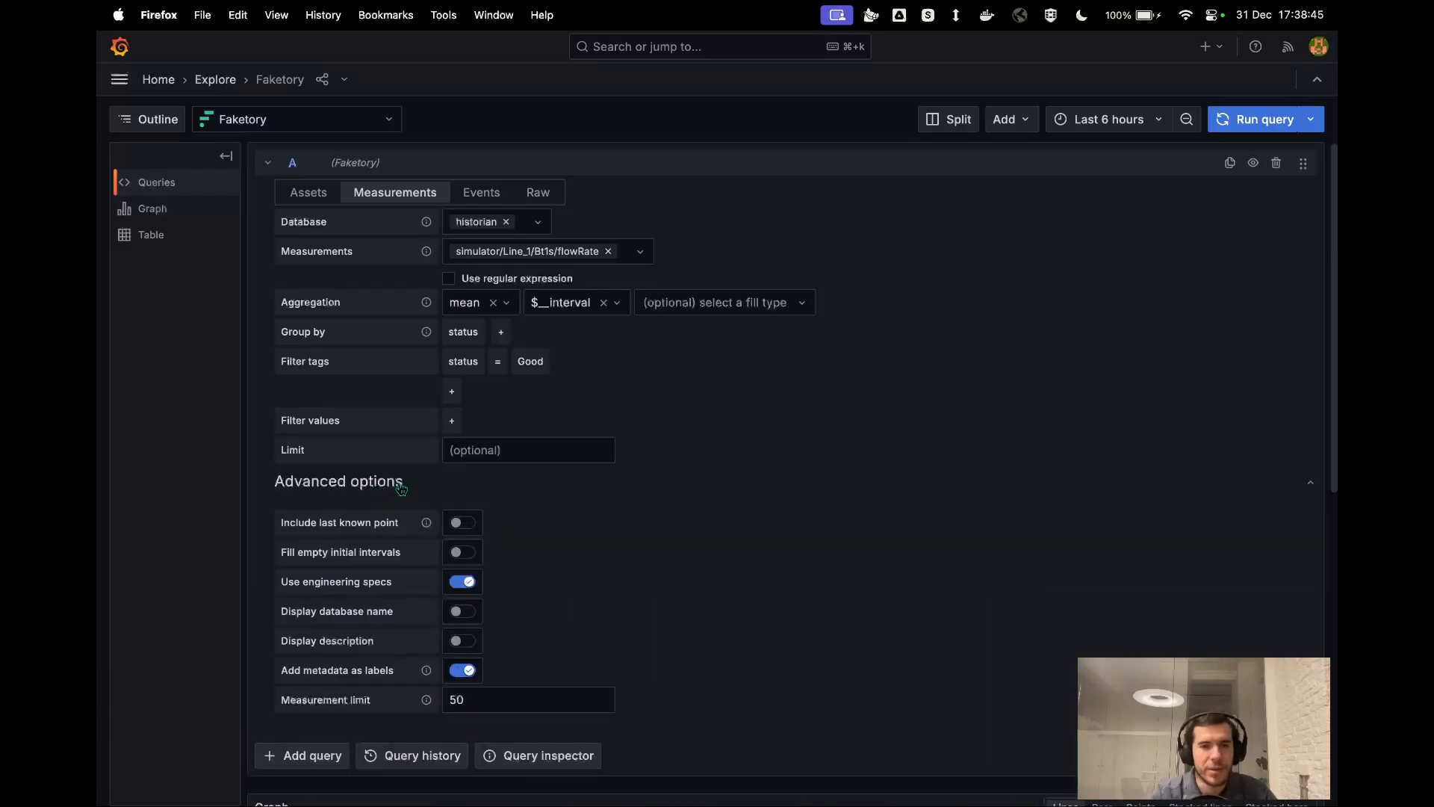
pyautogui.scroll(-3, 556, 523)
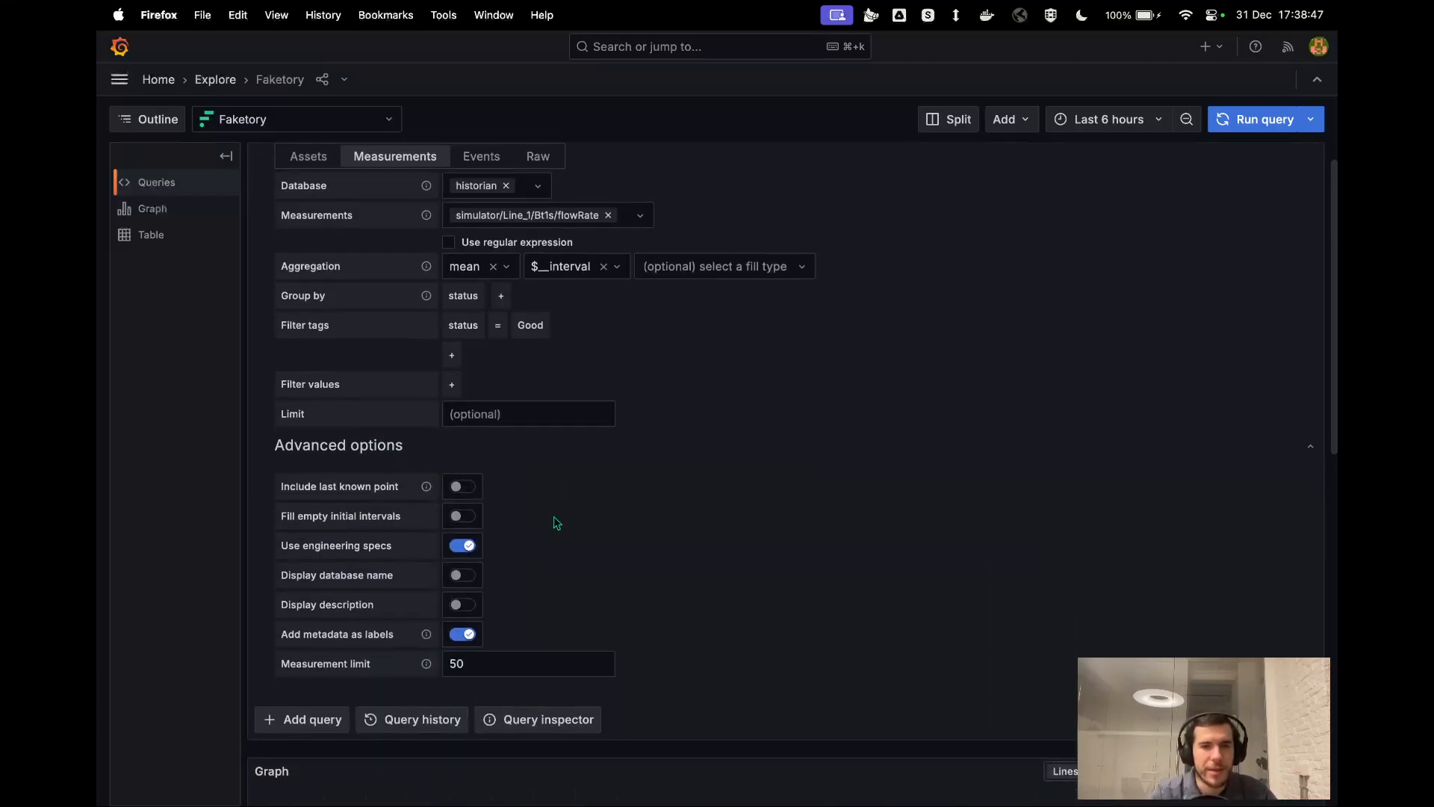
pyautogui.scroll(-3, 556, 523)
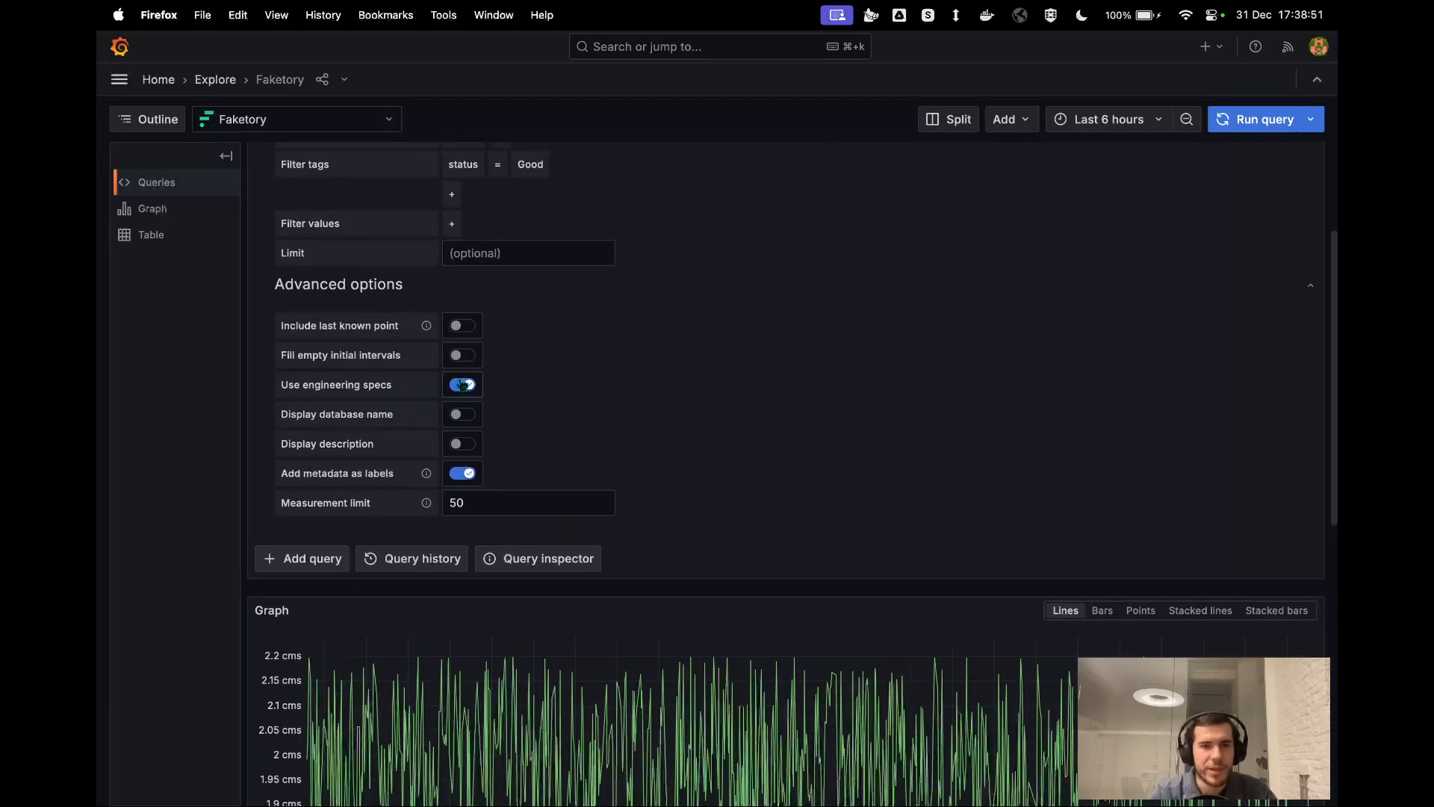
pyautogui.scroll(-4, 359, 473)
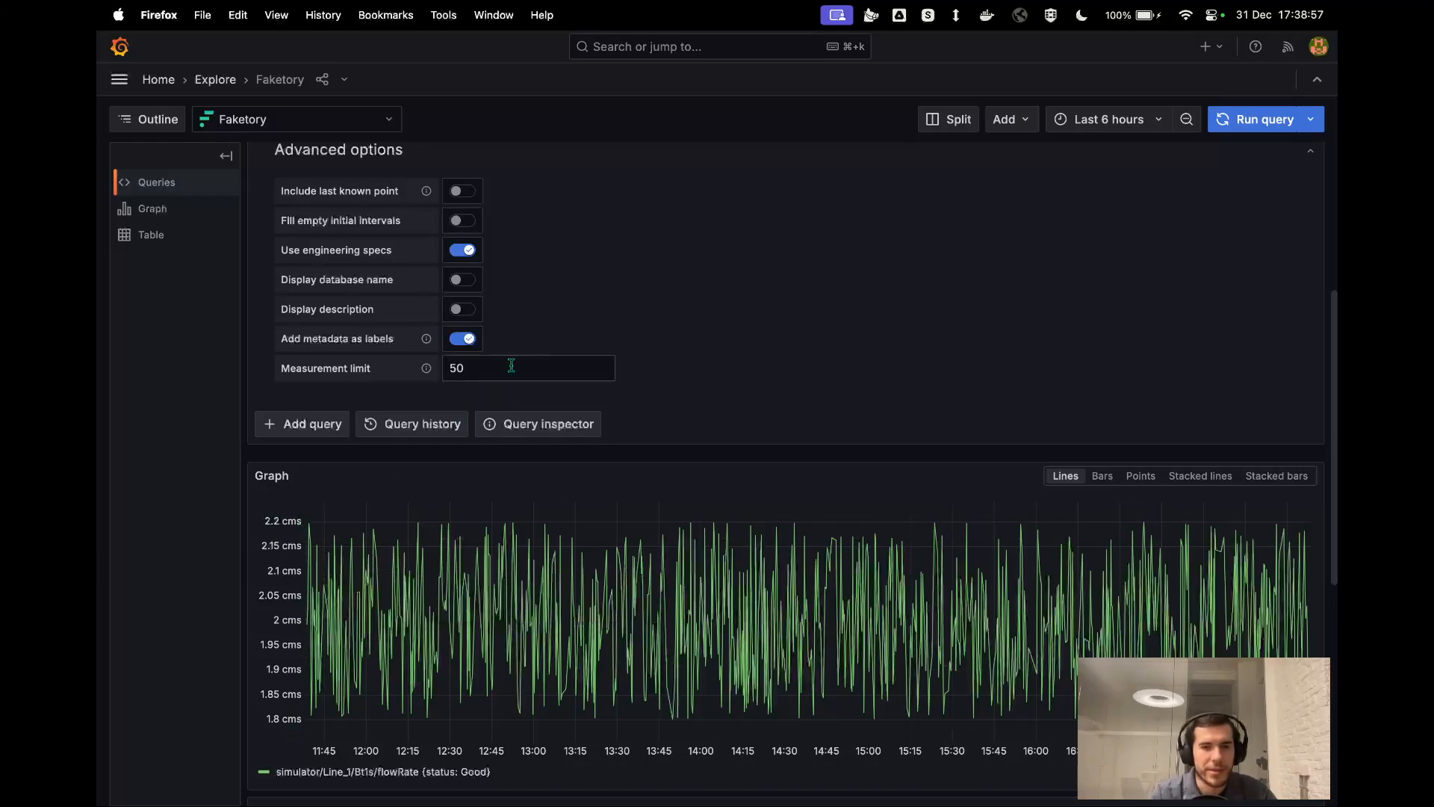
pyautogui.scroll(3, 548, 337)
pyautogui.scroll(-3, 541, 358)
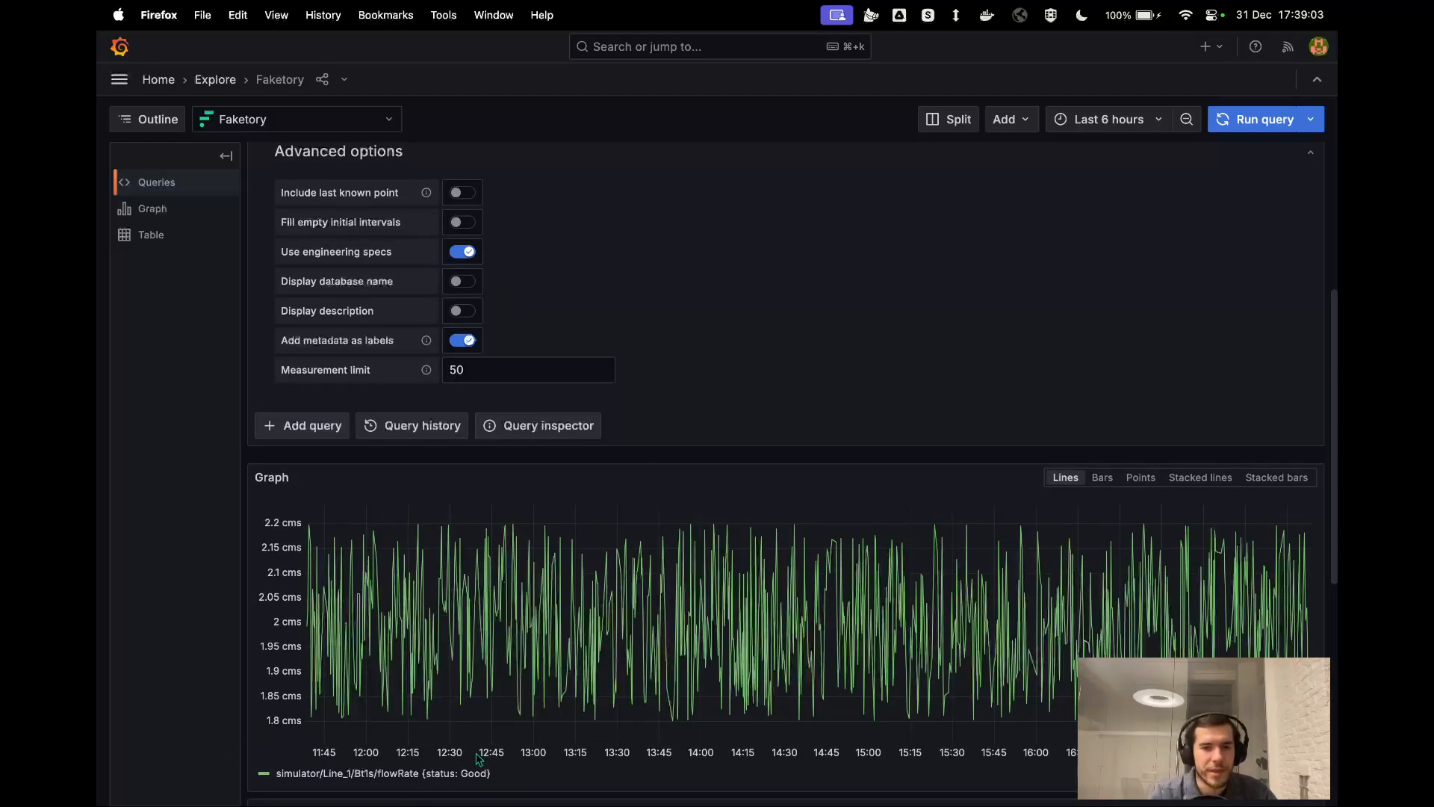
pyautogui.click(462, 312)
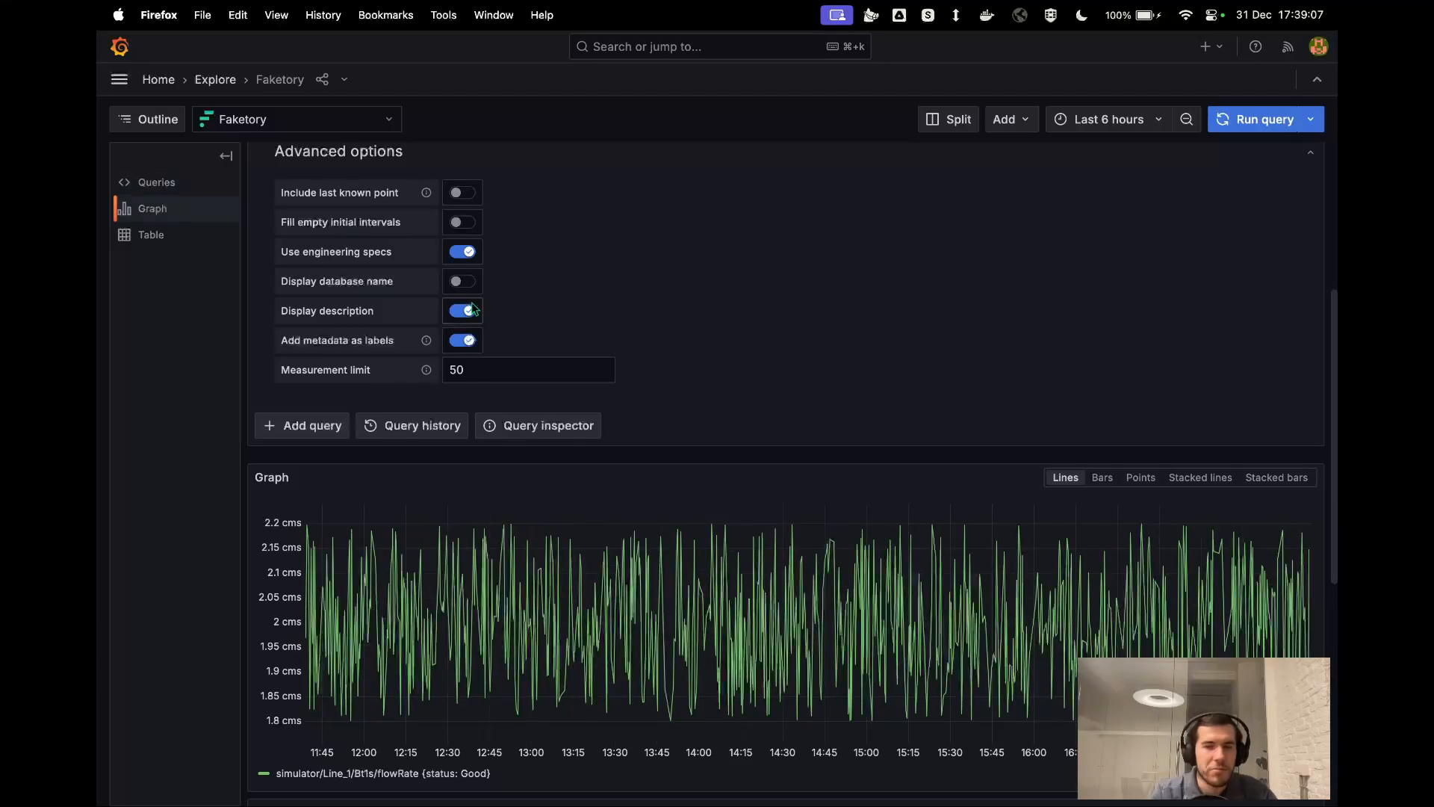
pyautogui.click(463, 282)
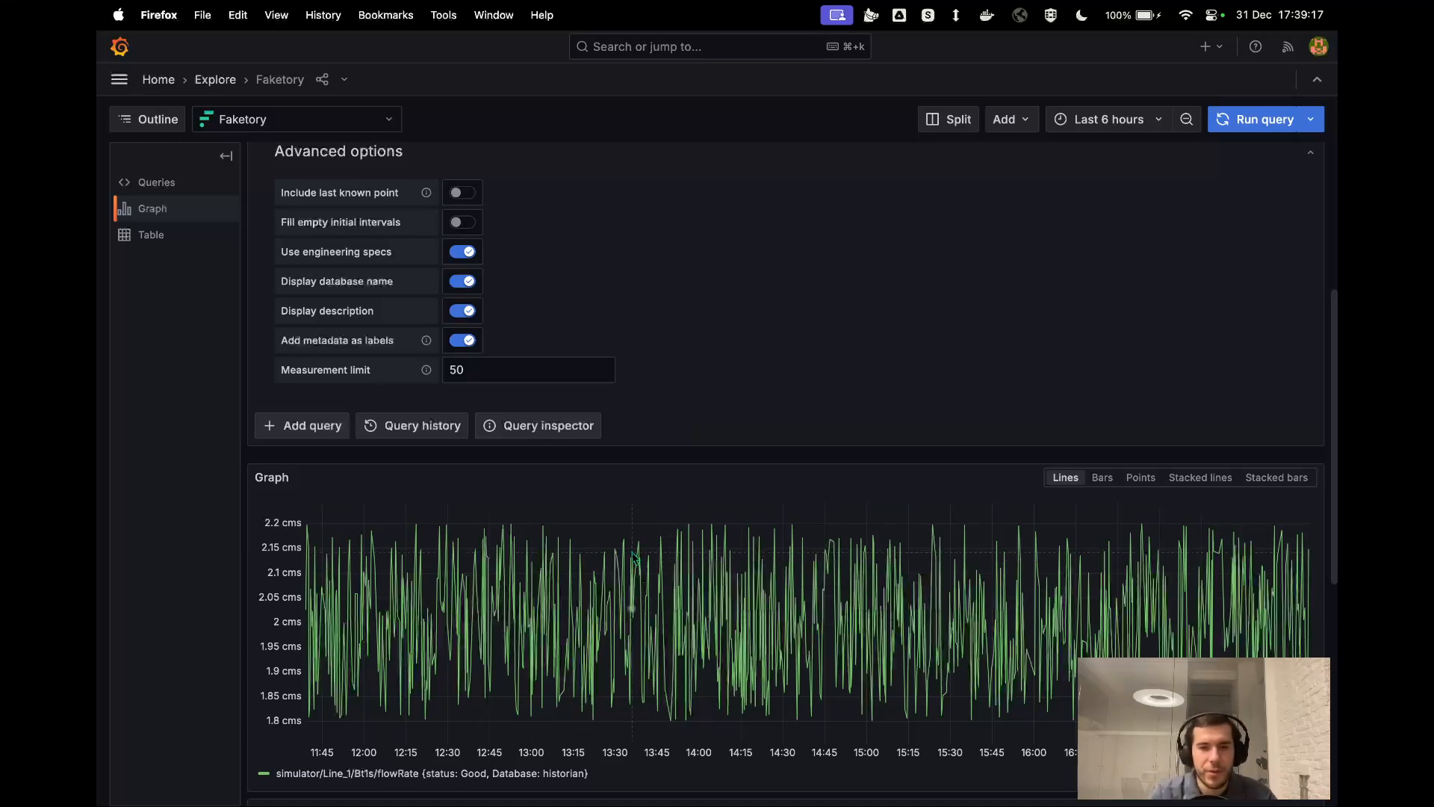
# Zoom the graph to 13:47:09–13:48:11 on 2024-12-31 and enable Include last known point and Fill empty initial intervals.
pyautogui.moveTo(638, 568)
pyautogui.moveTo(634, 579); pyautogui.dragTo(732, 608)
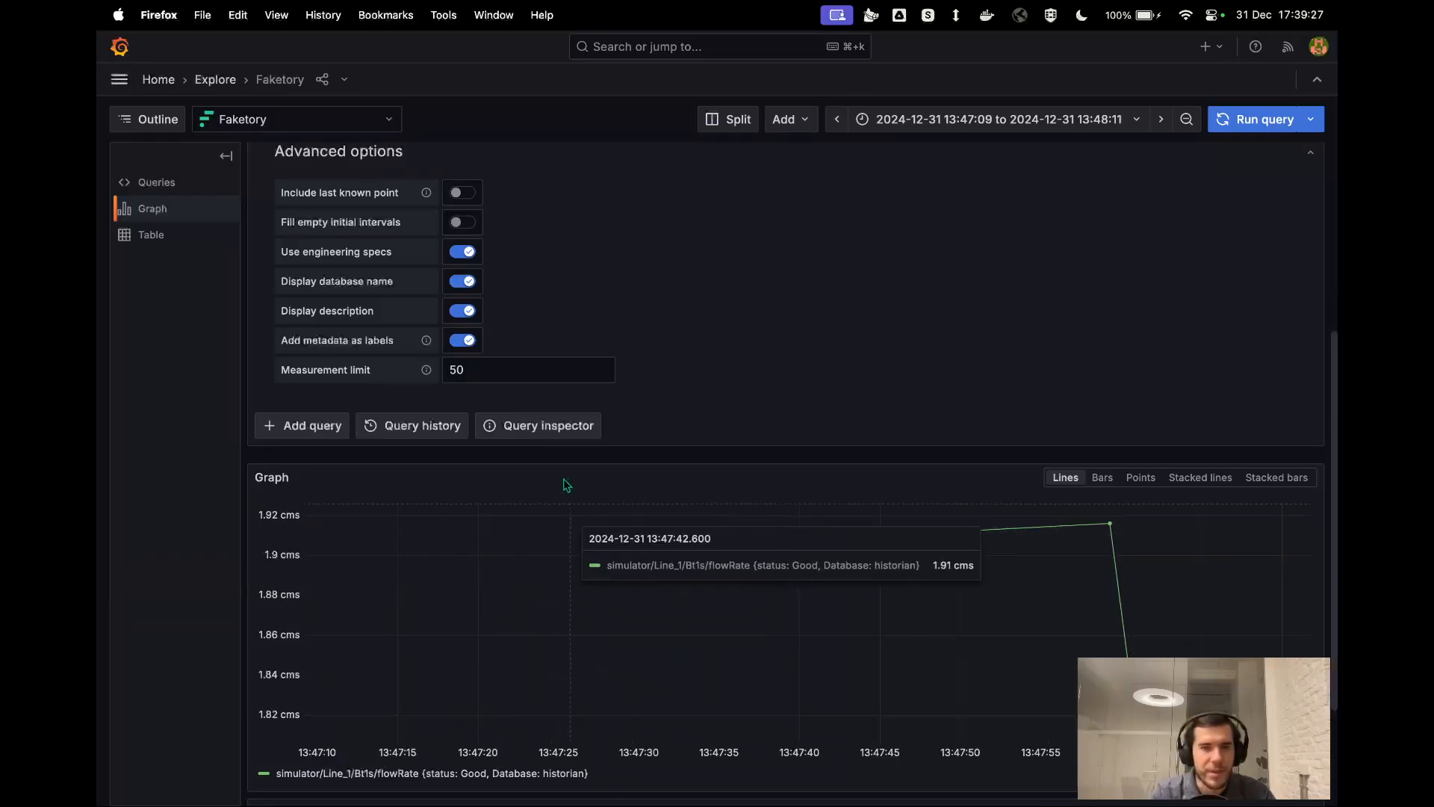
pyautogui.click(464, 197)
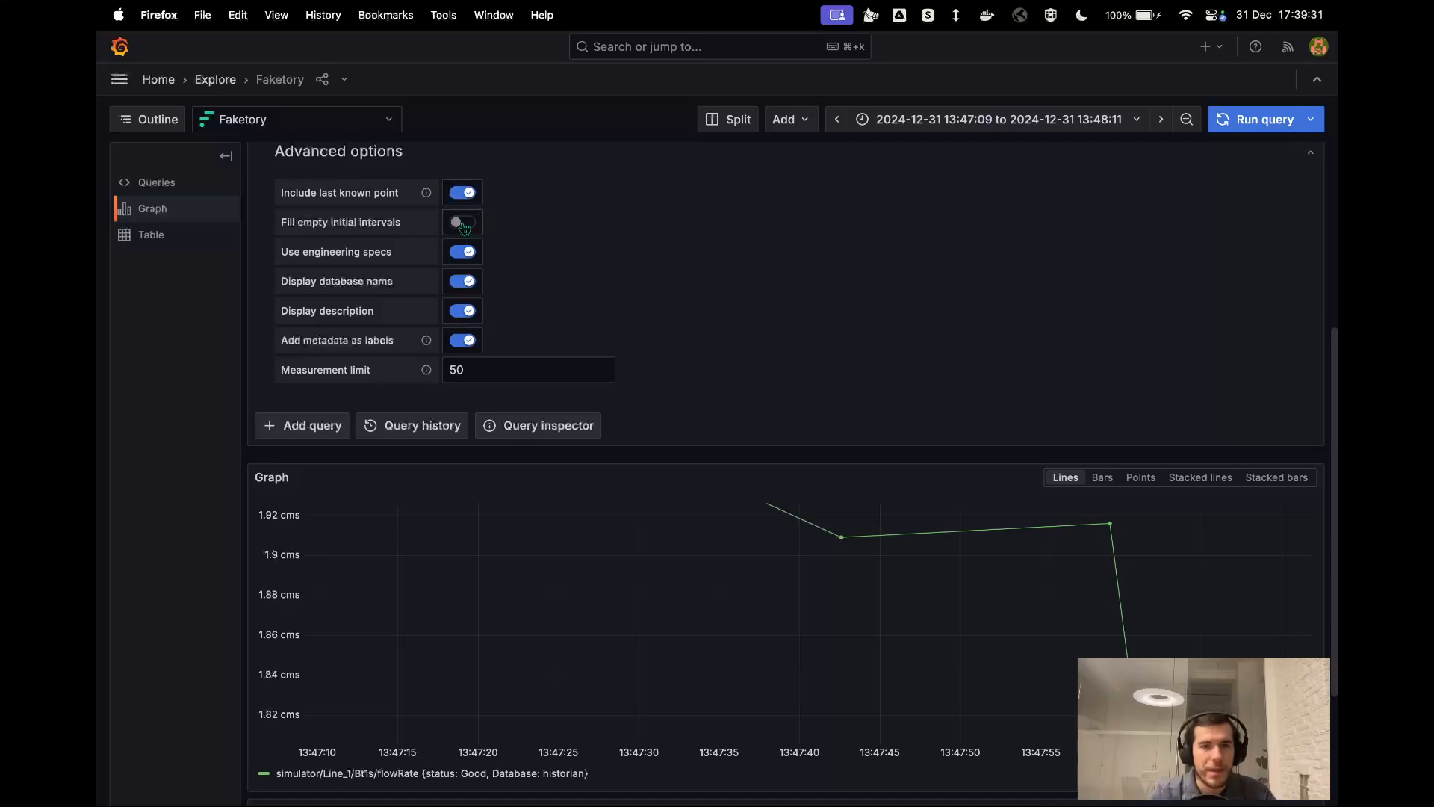
pyautogui.click(464, 227)
# Set the aggregation's fill type to previous and inspect the line at the start of the graph.
pyautogui.scroll(5, 595, 263)
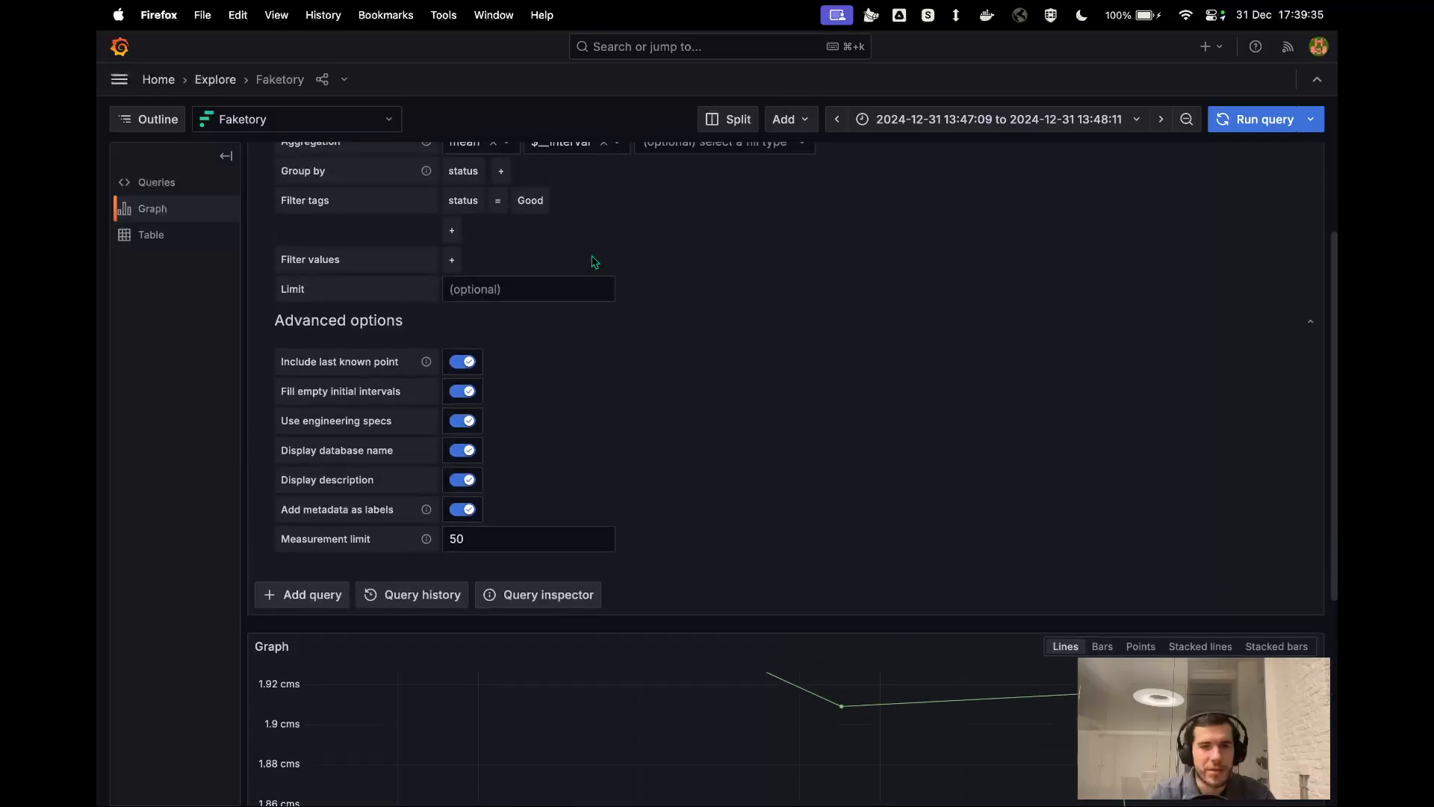
pyautogui.click(740, 306)
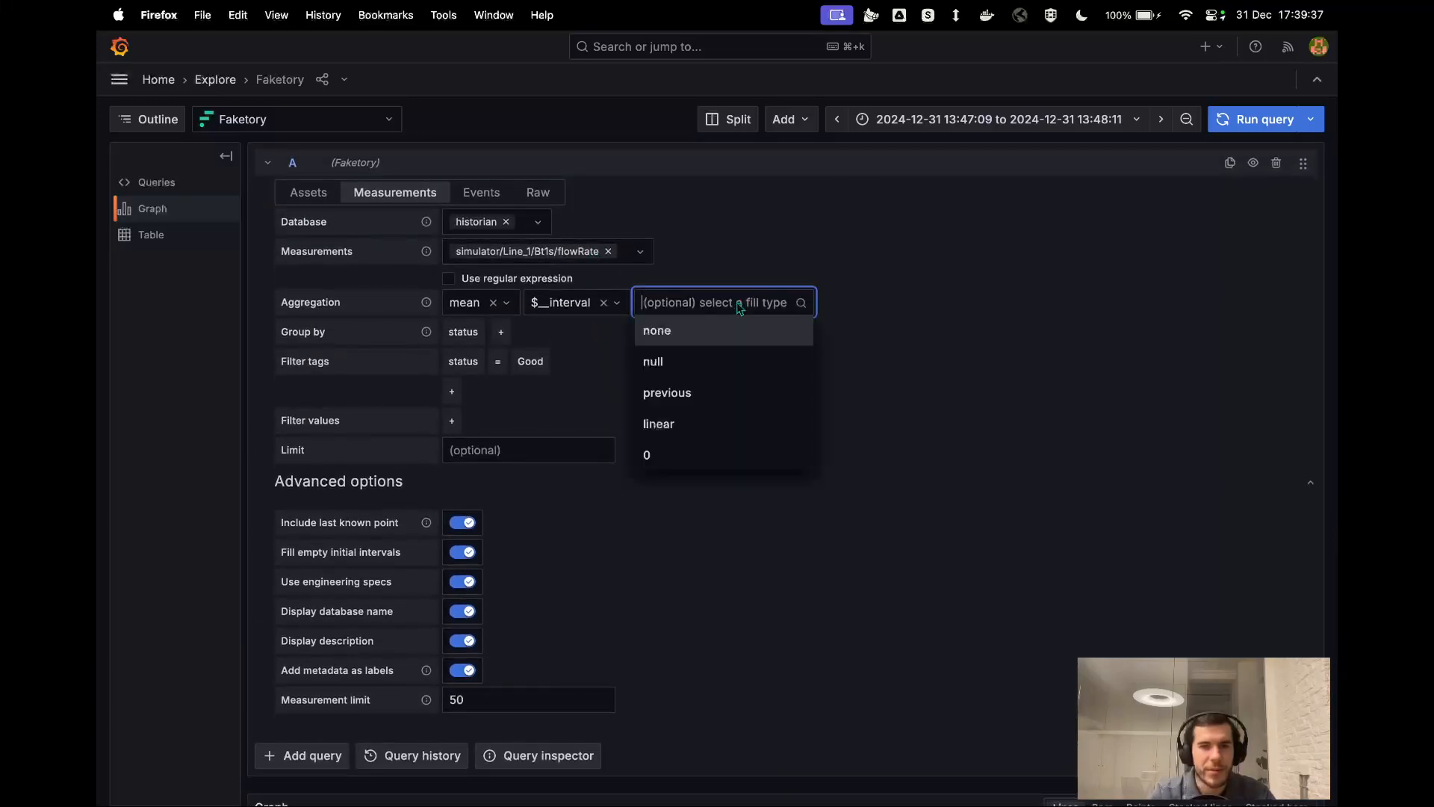
pyautogui.click(704, 394)
pyautogui.scroll(-5, 704, 396)
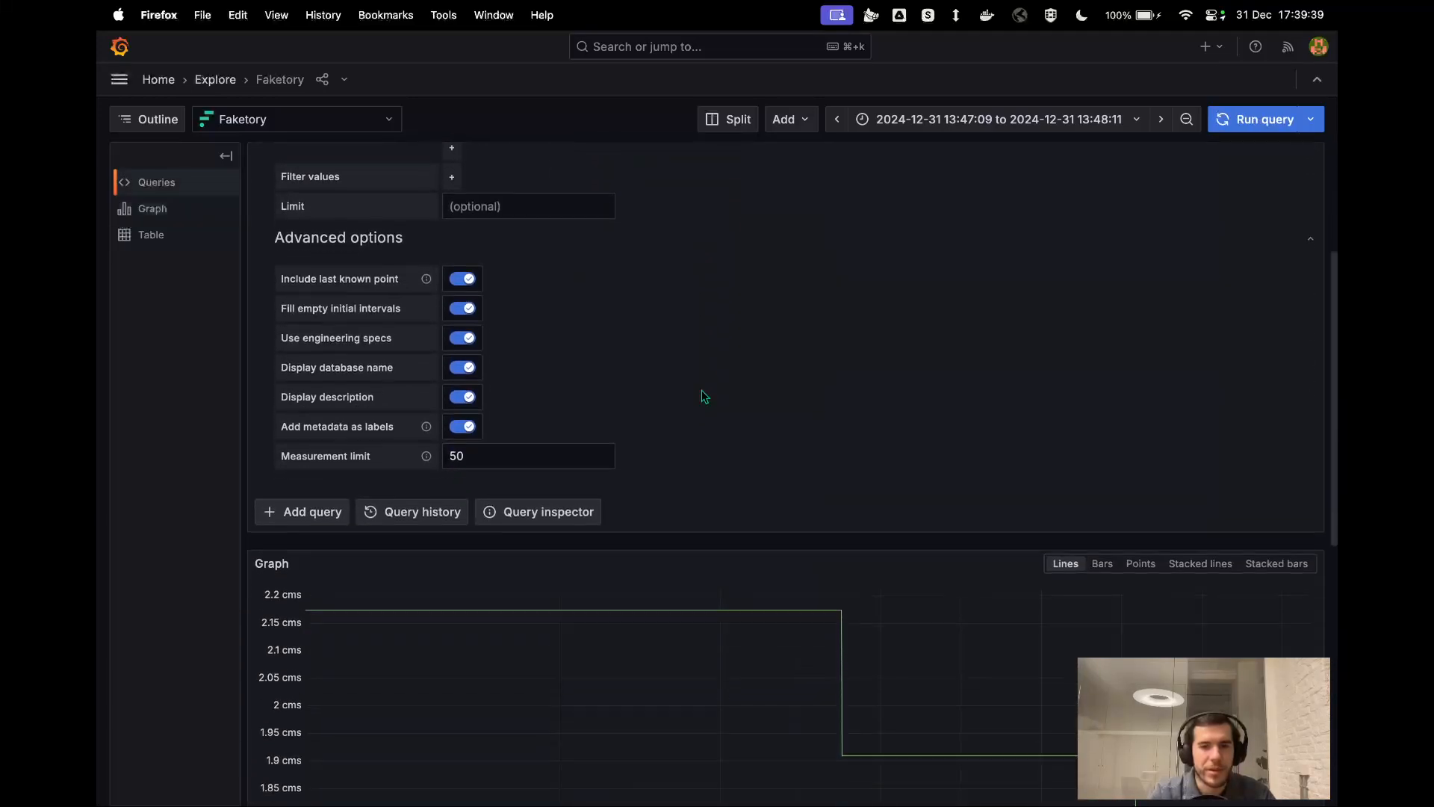
pyautogui.moveTo(337, 531)
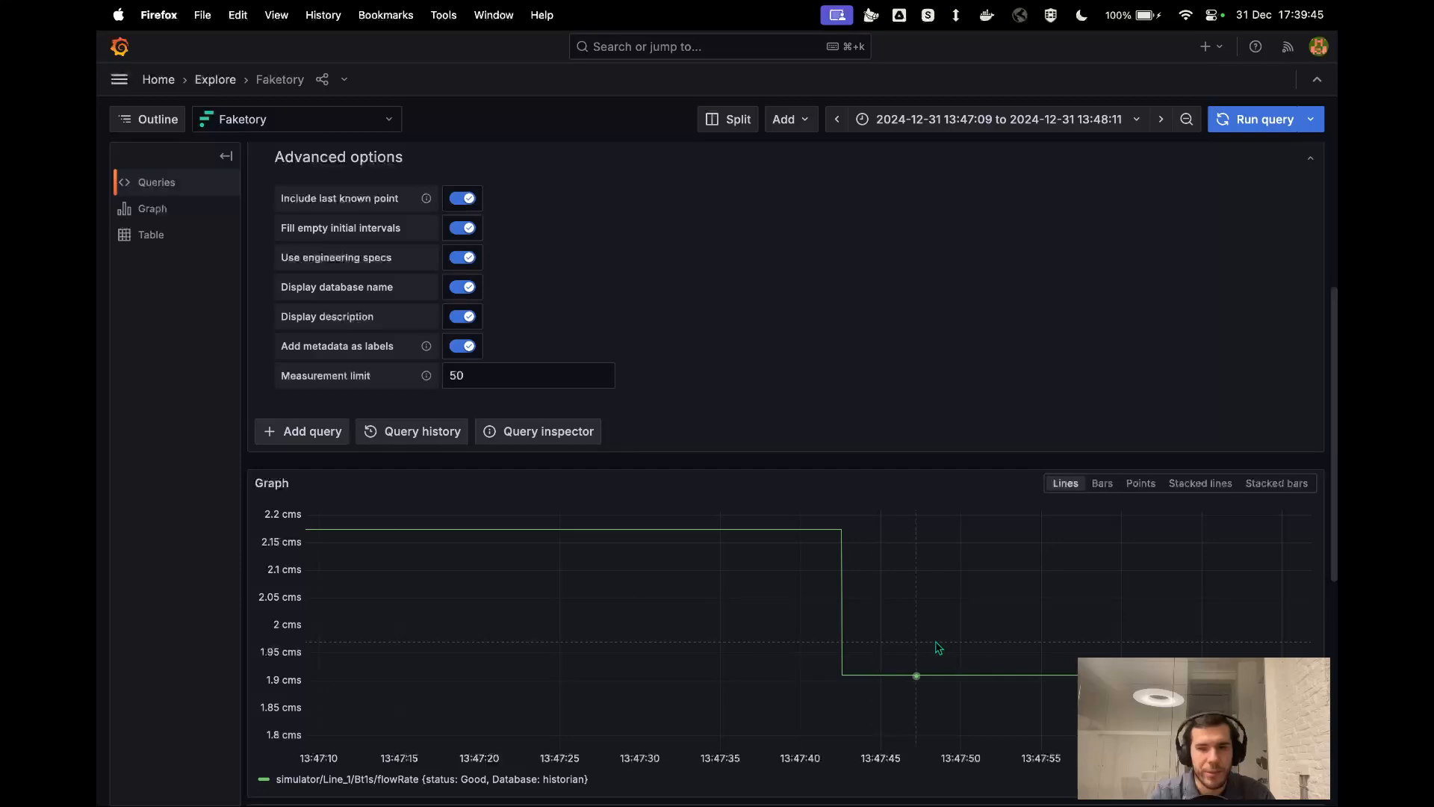
pyautogui.scroll(5, 963, 603)
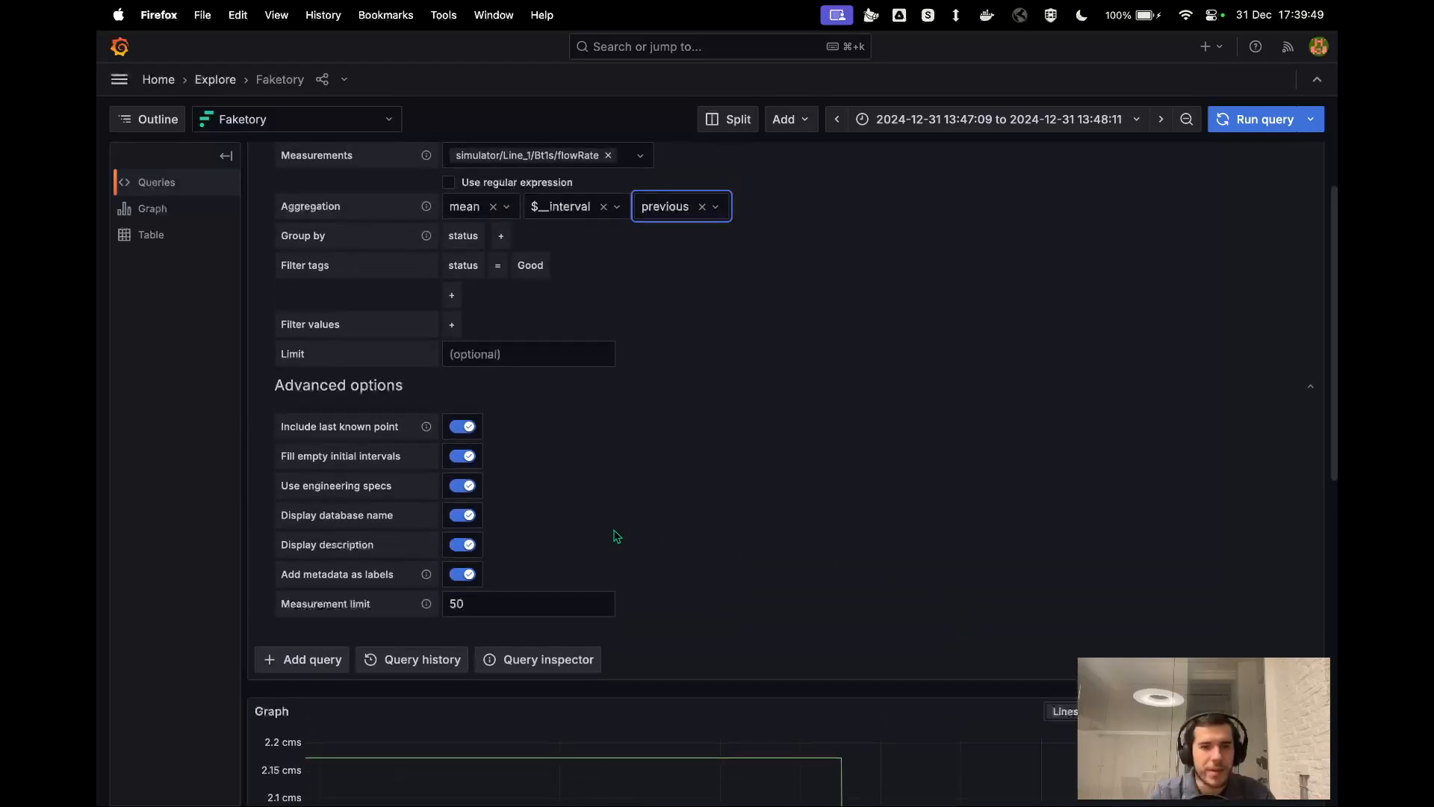
pyautogui.scroll(2, 616, 537)
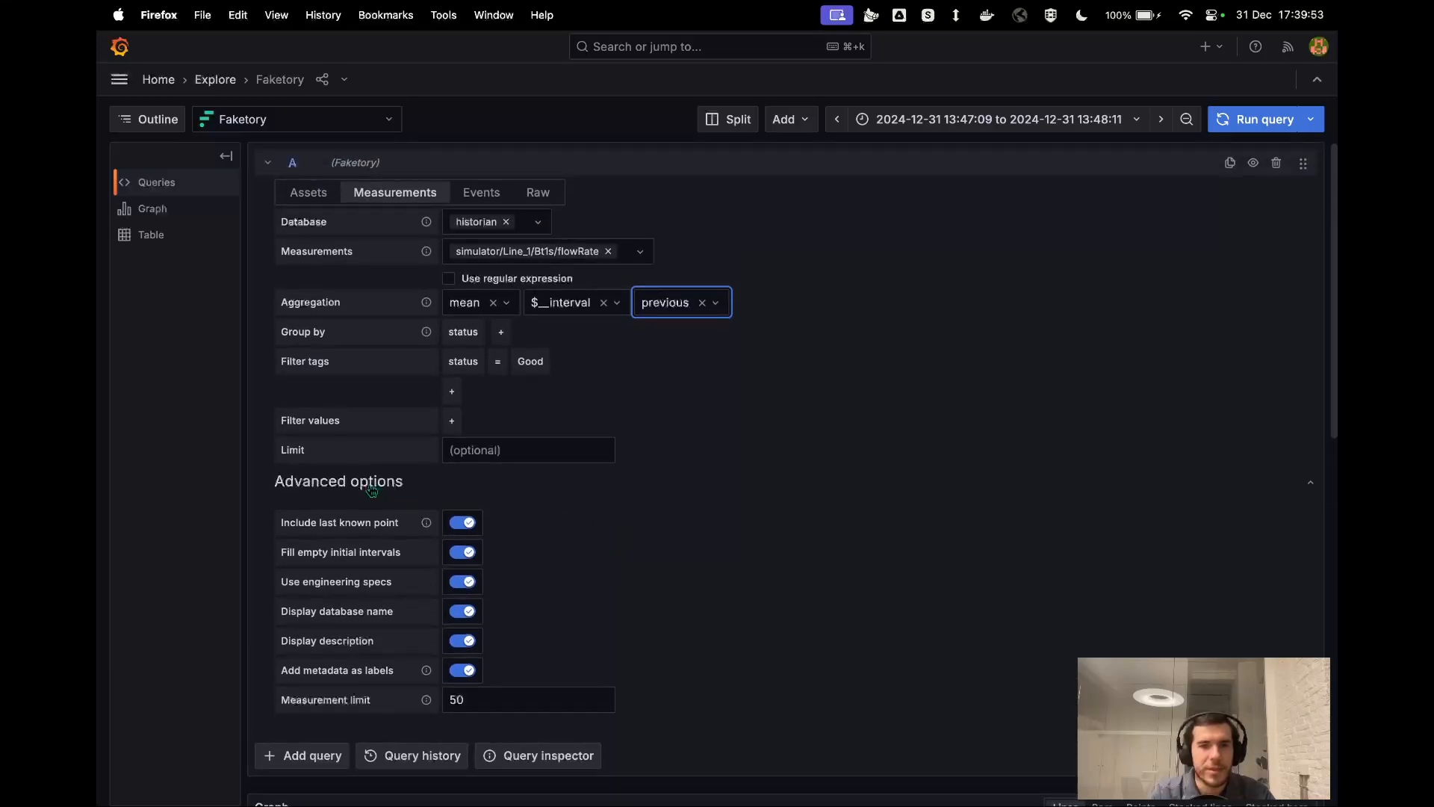
# Disable Include last known point, Fill empty initial intervals, Display database name and Display description, and collapse the advanced options.
pyautogui.click(372, 490)
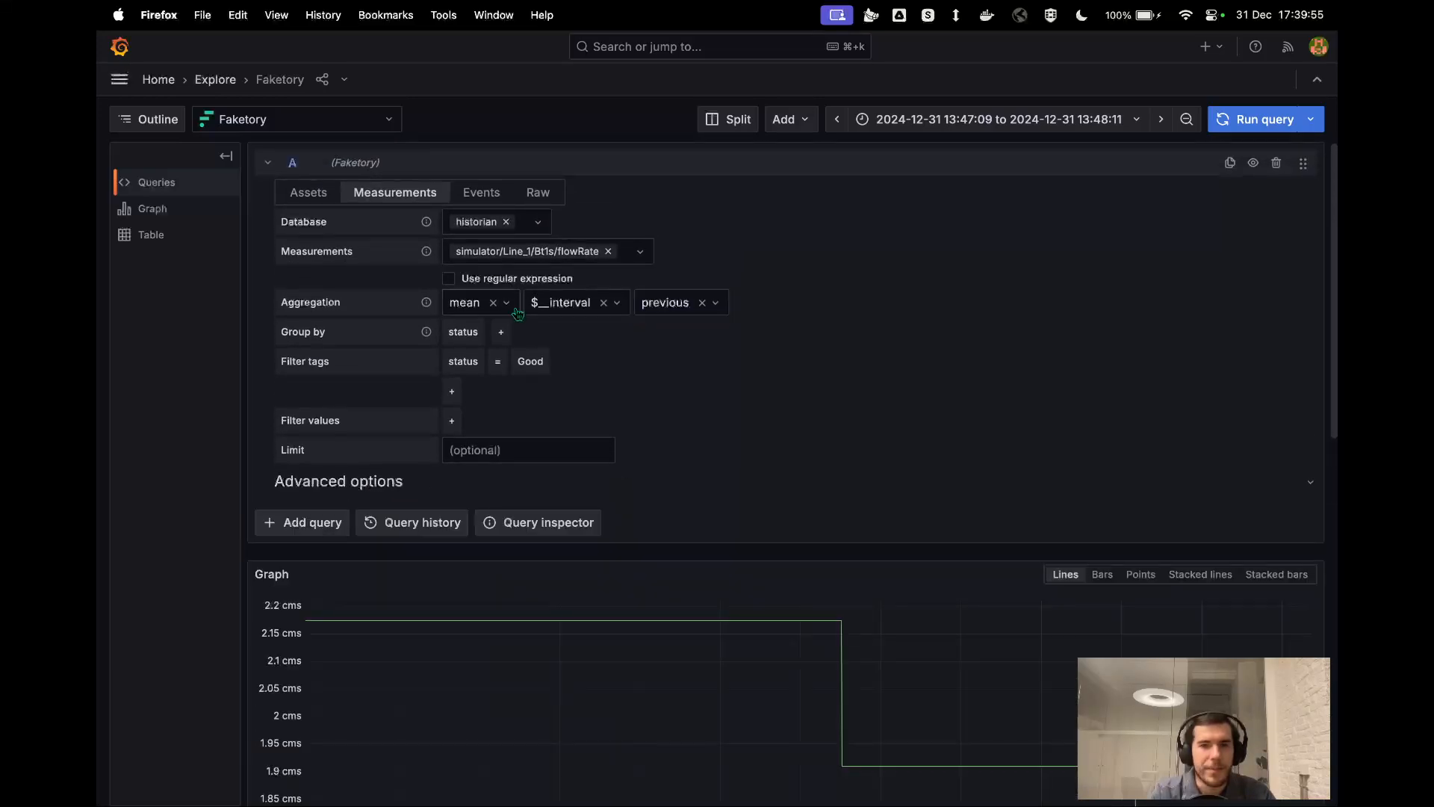
pyautogui.click(353, 498)
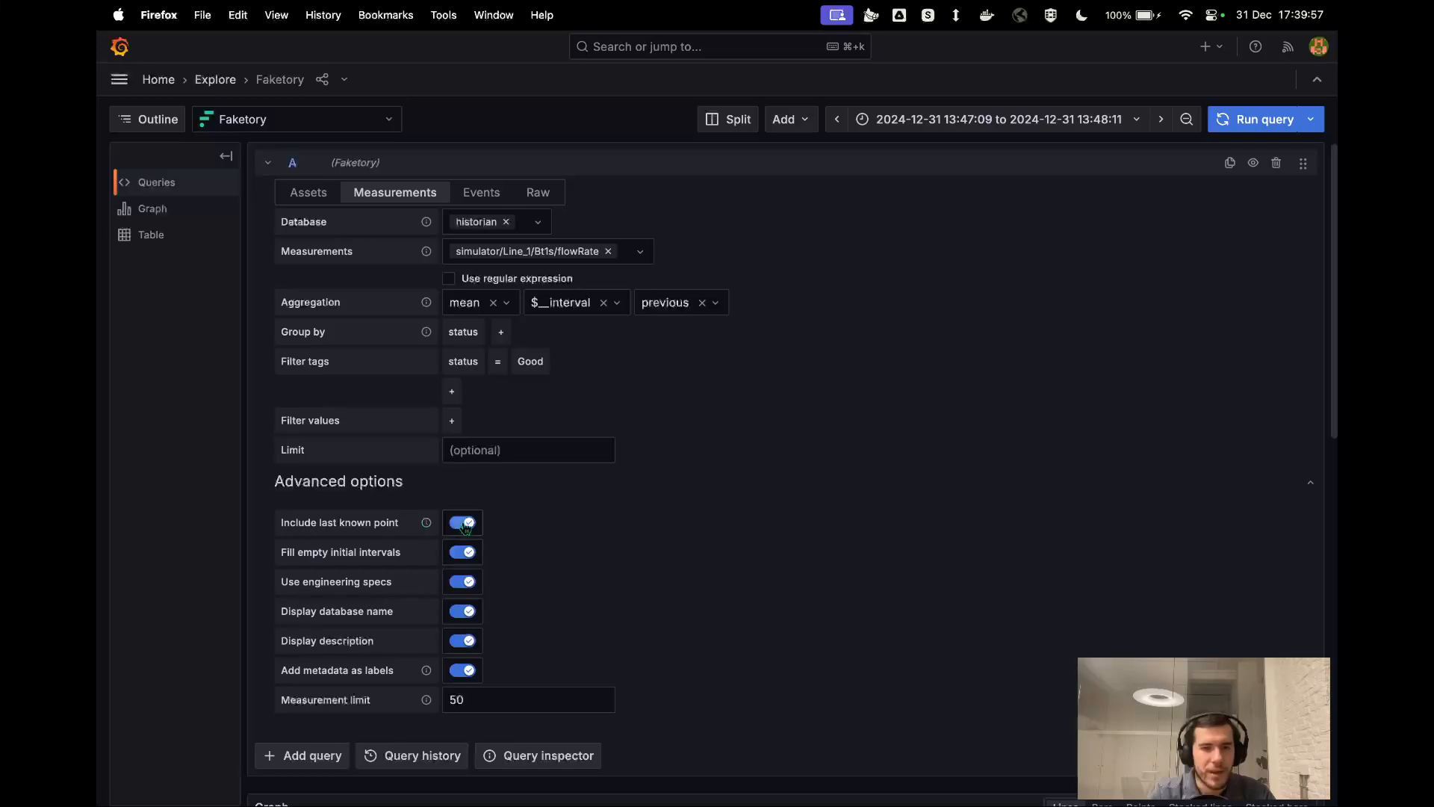
pyautogui.click(464, 523)
pyautogui.click(462, 553)
pyautogui.click(463, 610)
pyautogui.click(464, 642)
pyautogui.click(383, 496)
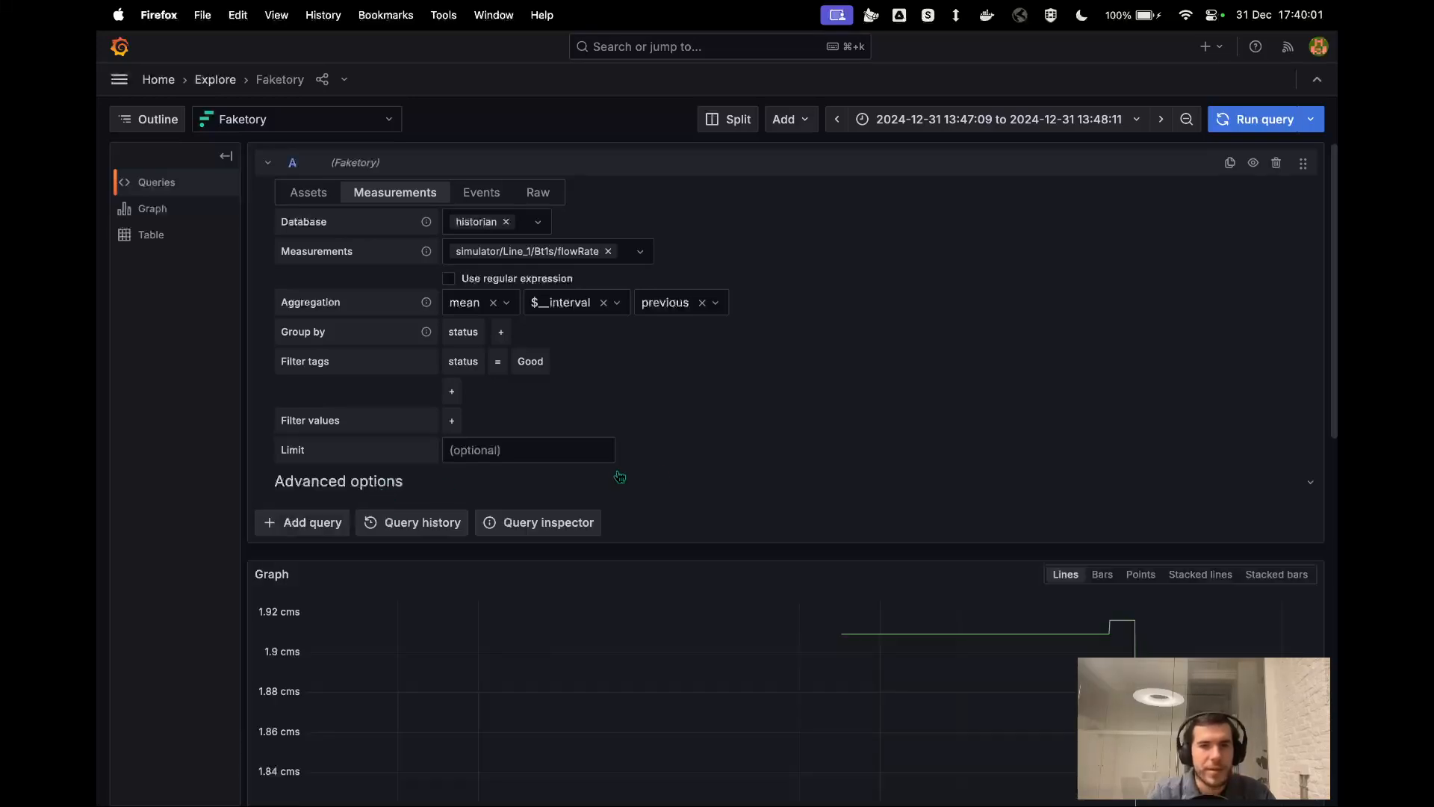
# Return the query's time range to Last 6 hours and review the graph.
pyautogui.click(994, 120)
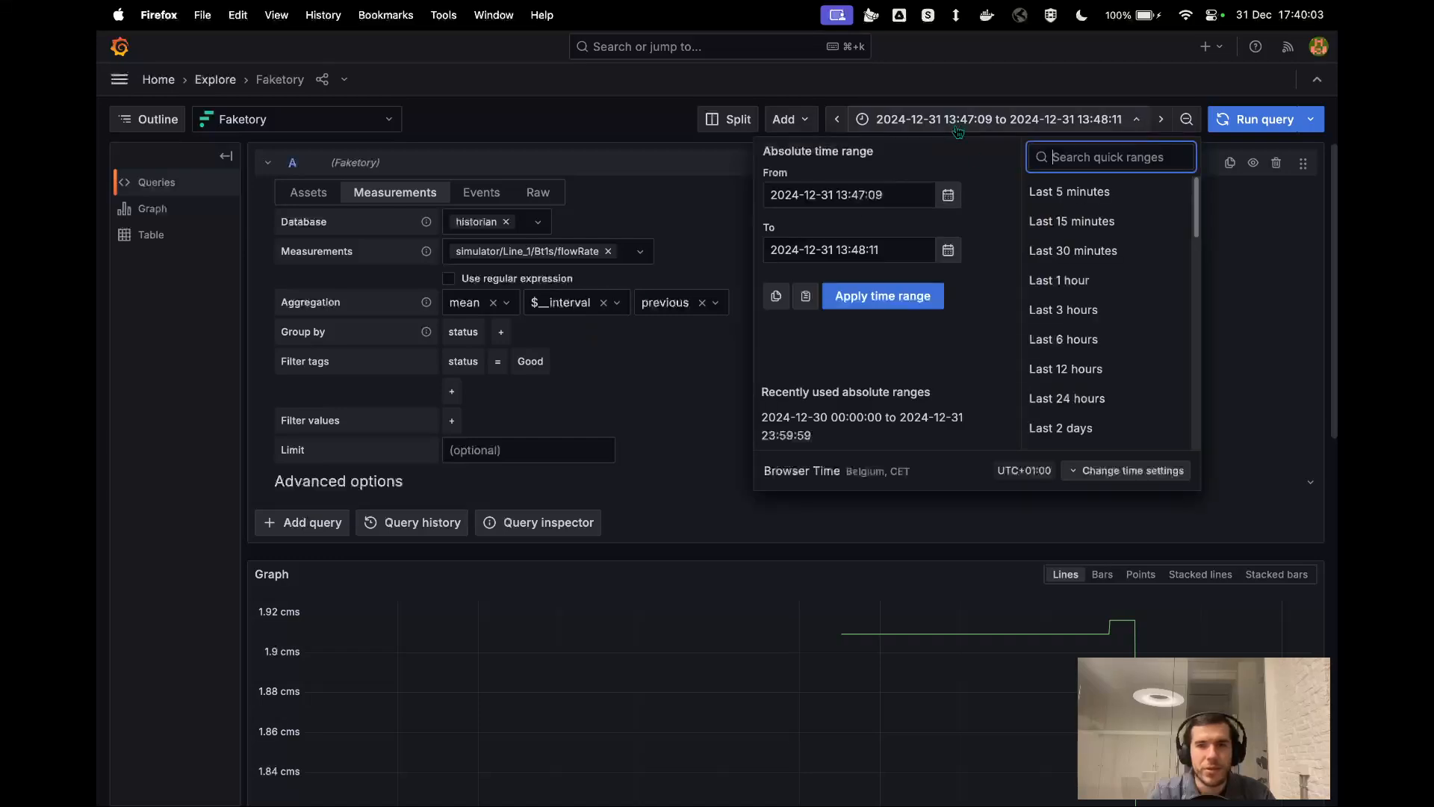
pyautogui.click(1076, 335)
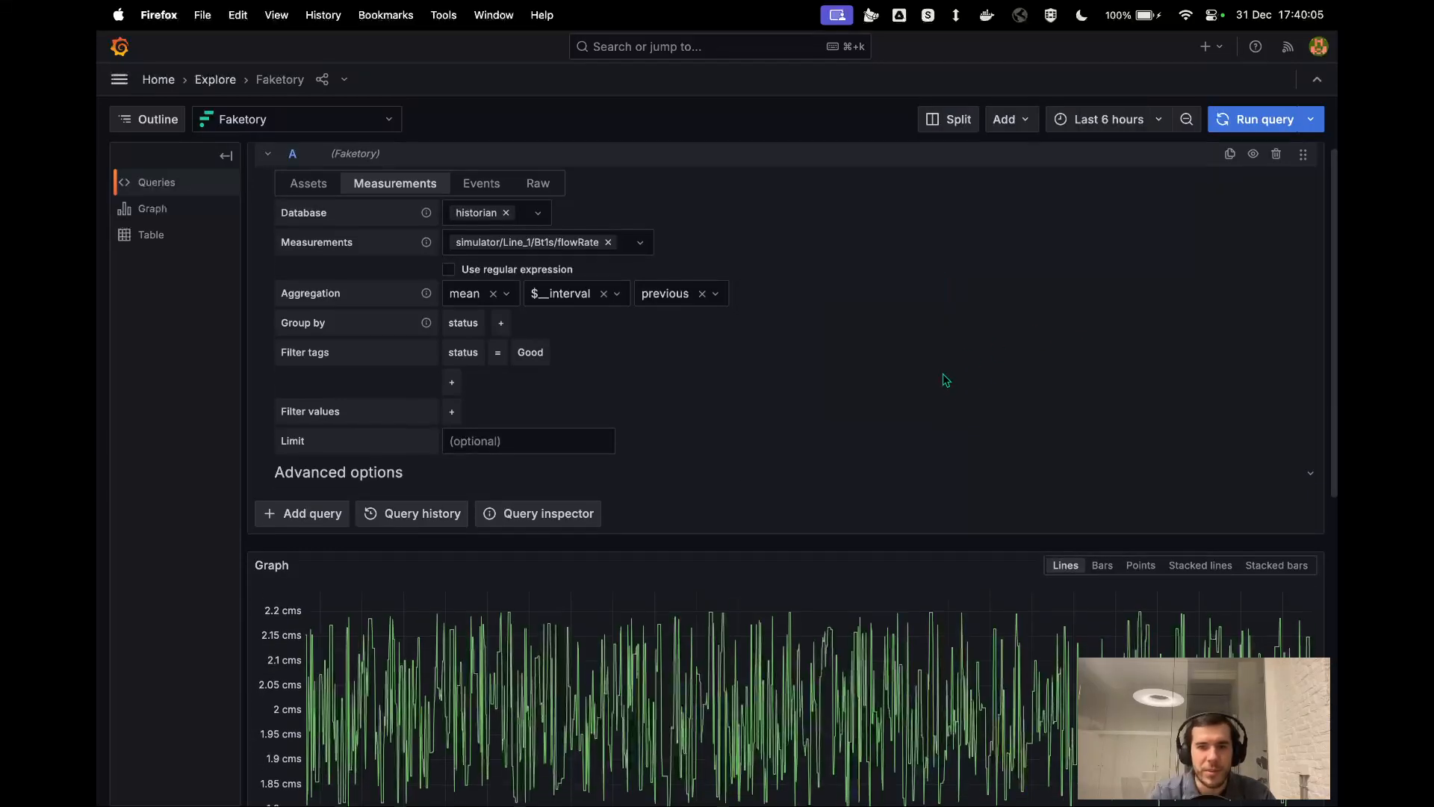
pyautogui.scroll(-2, 945, 380)
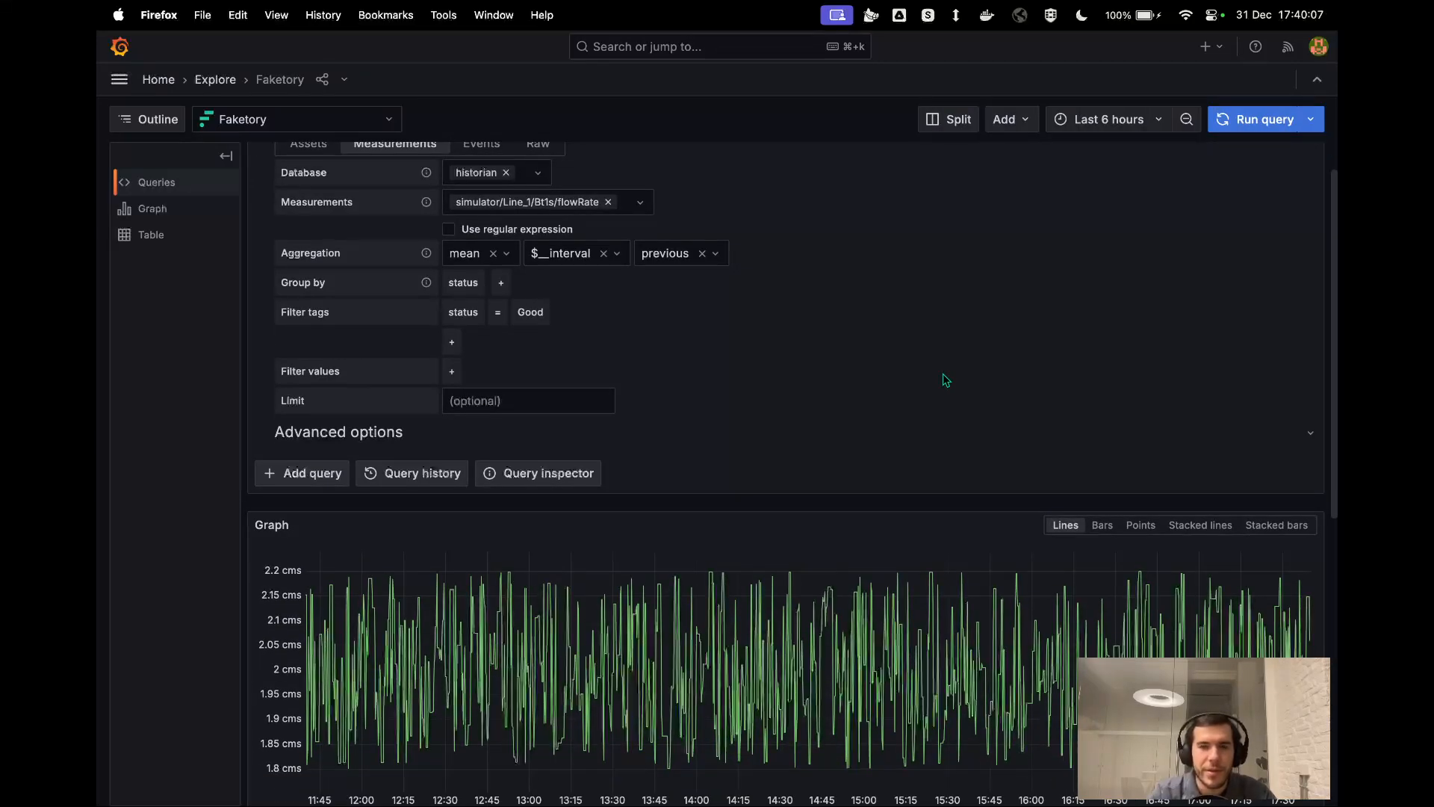
pyautogui.scroll(2, 945, 381)
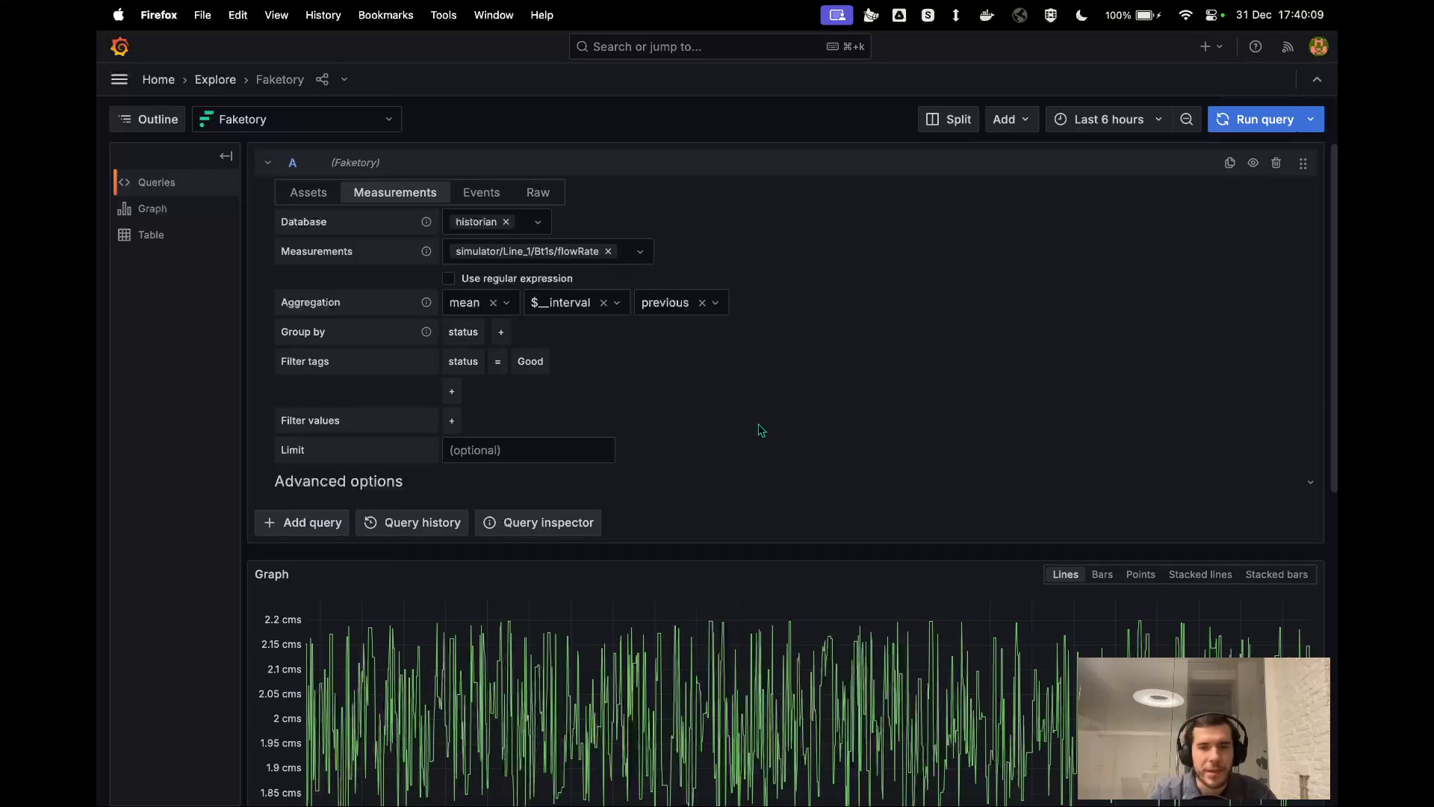
# Add simulator/Line_1/Bt4p/flowRate as a second measurement in the query and view its graph.
pyautogui.click(624, 252)
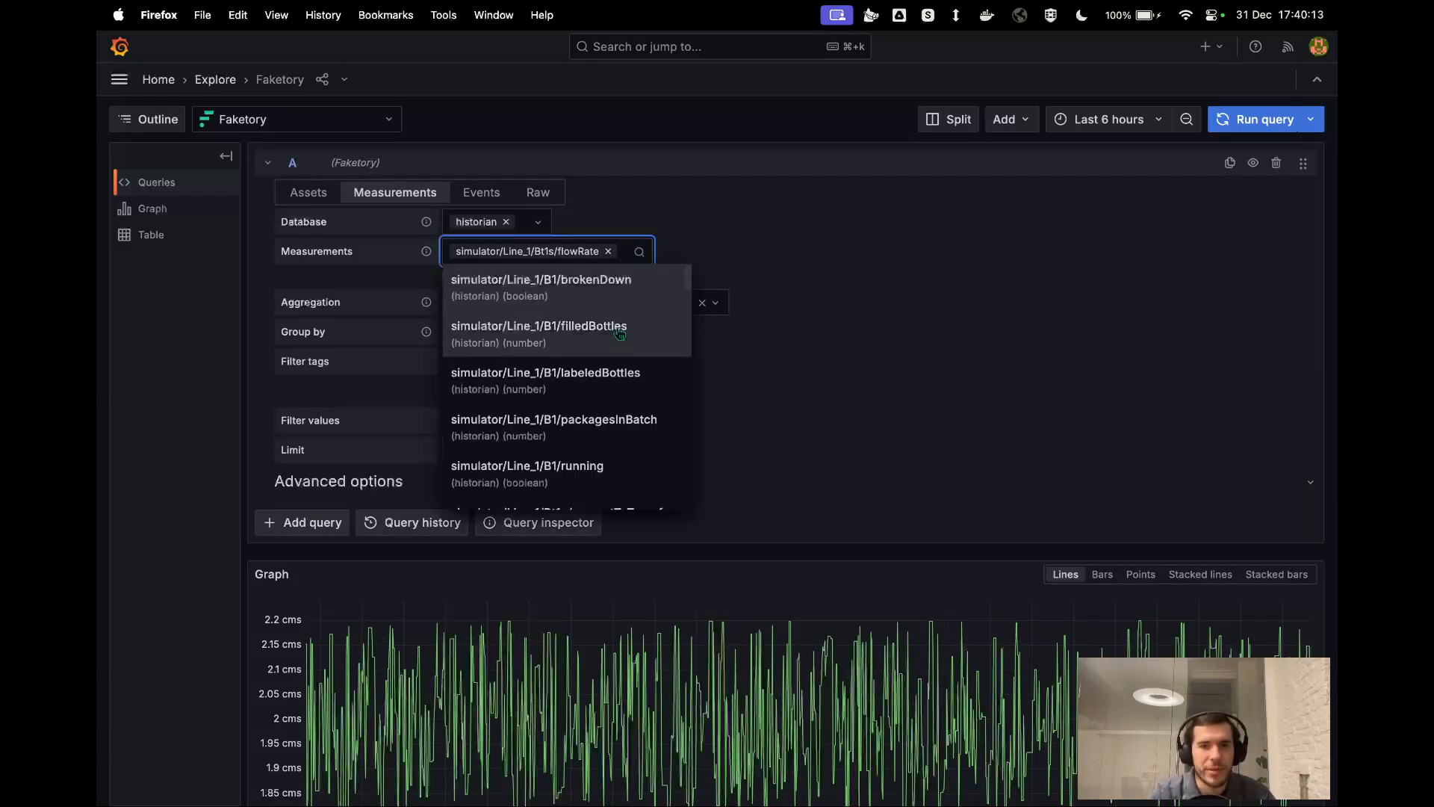
pyautogui.scroll(-10, 606, 396)
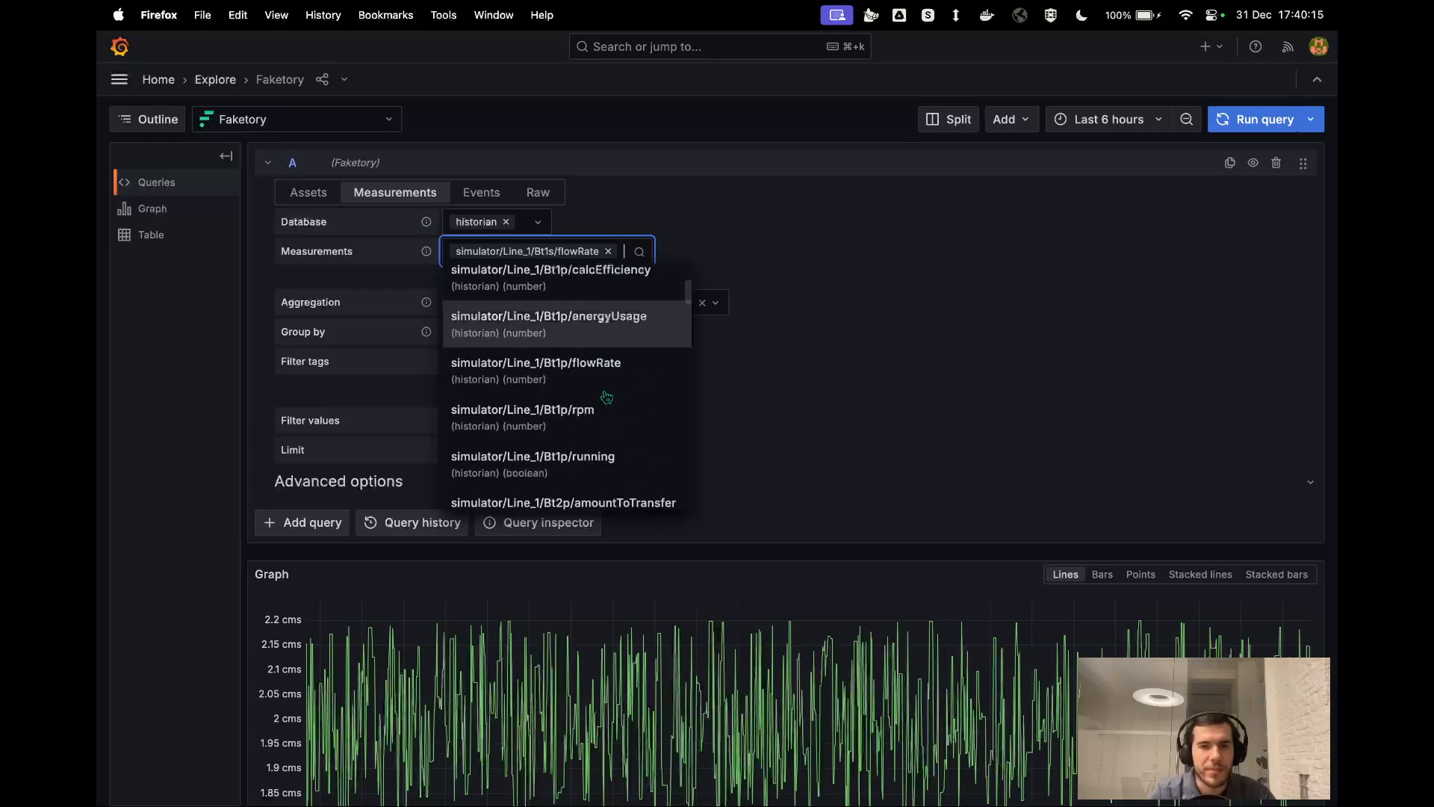
pyautogui.scroll(-2, 606, 396)
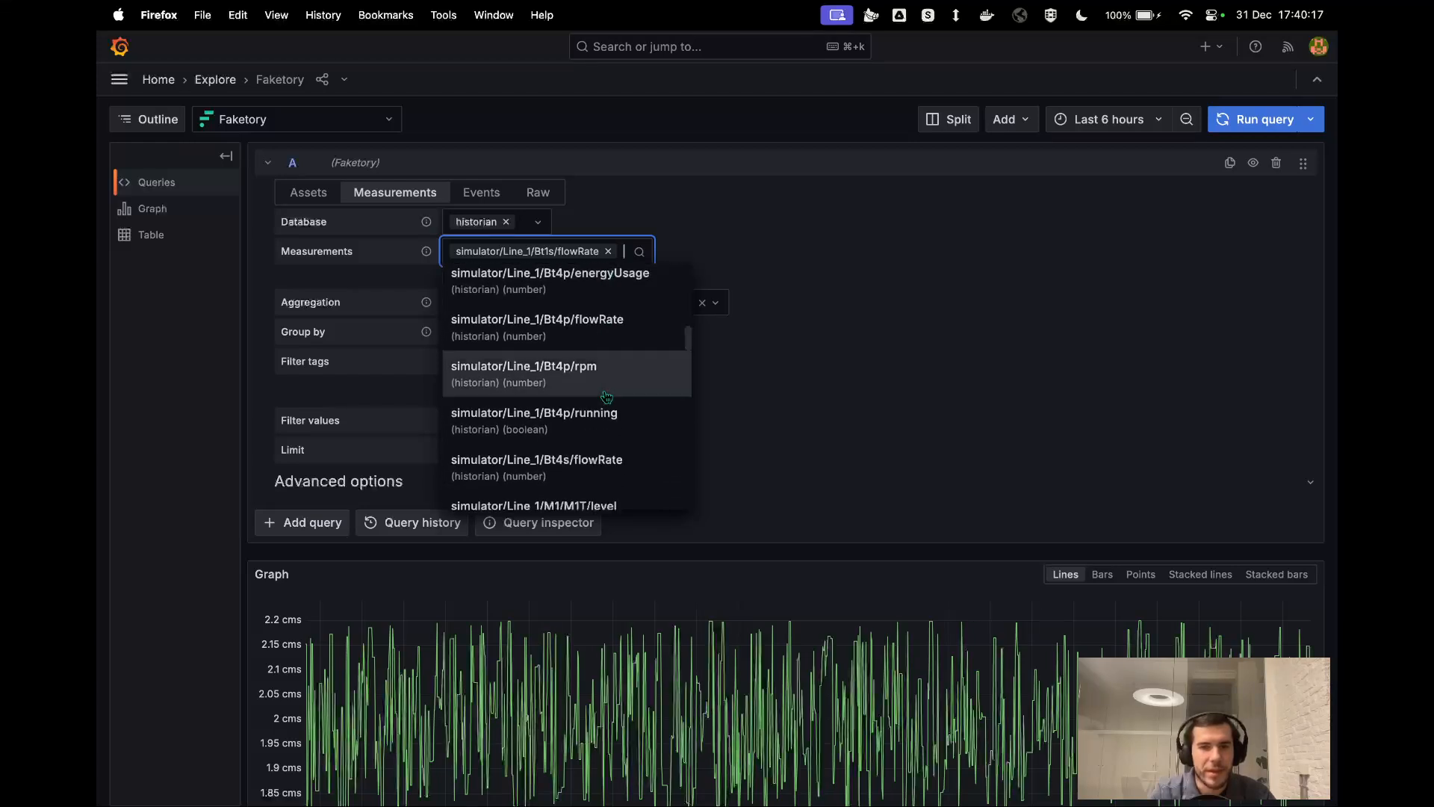
pyautogui.click(597, 332)
pyautogui.scroll(-2, 755, 384)
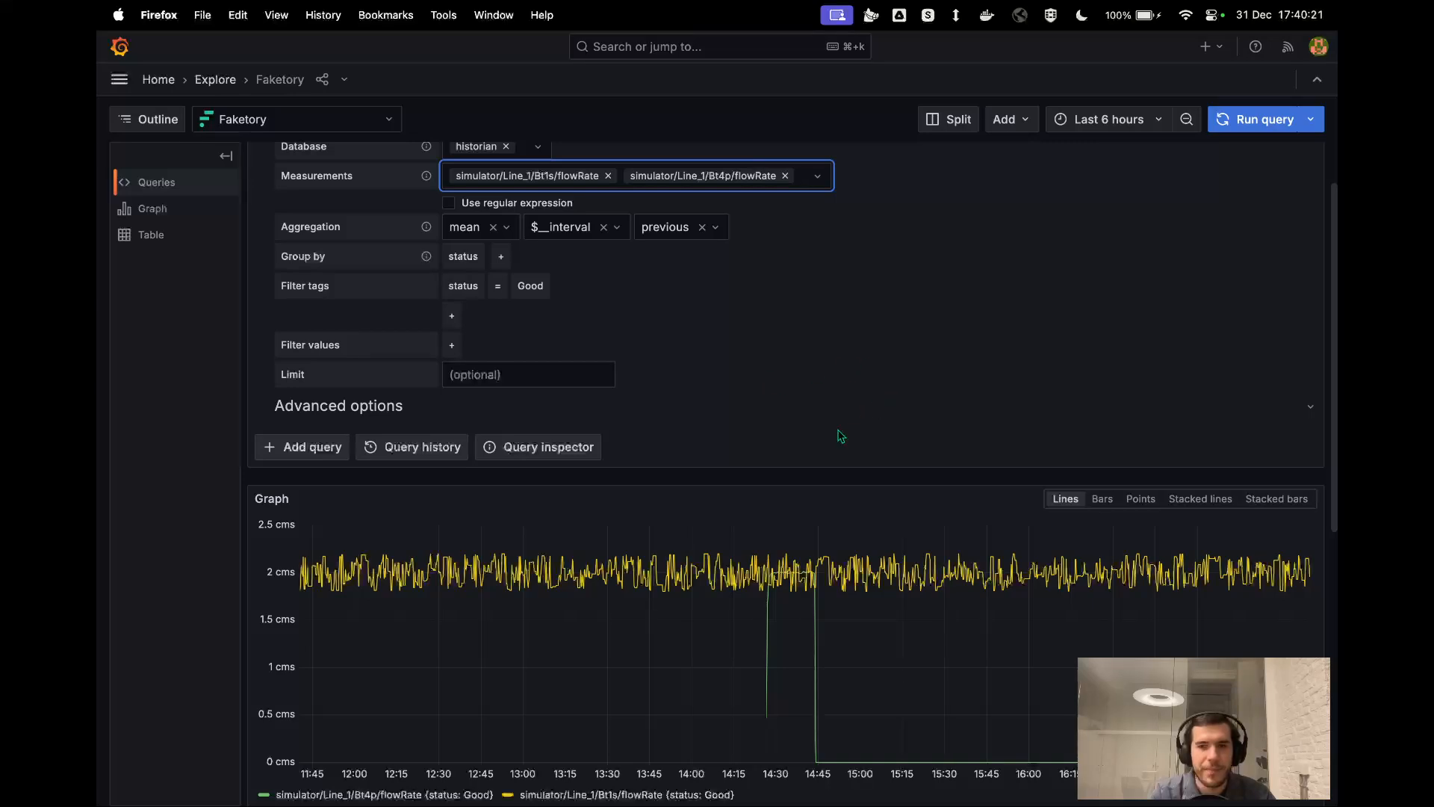
# Add simulator/Line_1/Bt3p/rpm as a third measurement in the query and check the graph.
pyautogui.scroll(2, 635, 332)
pyautogui.click(818, 251)
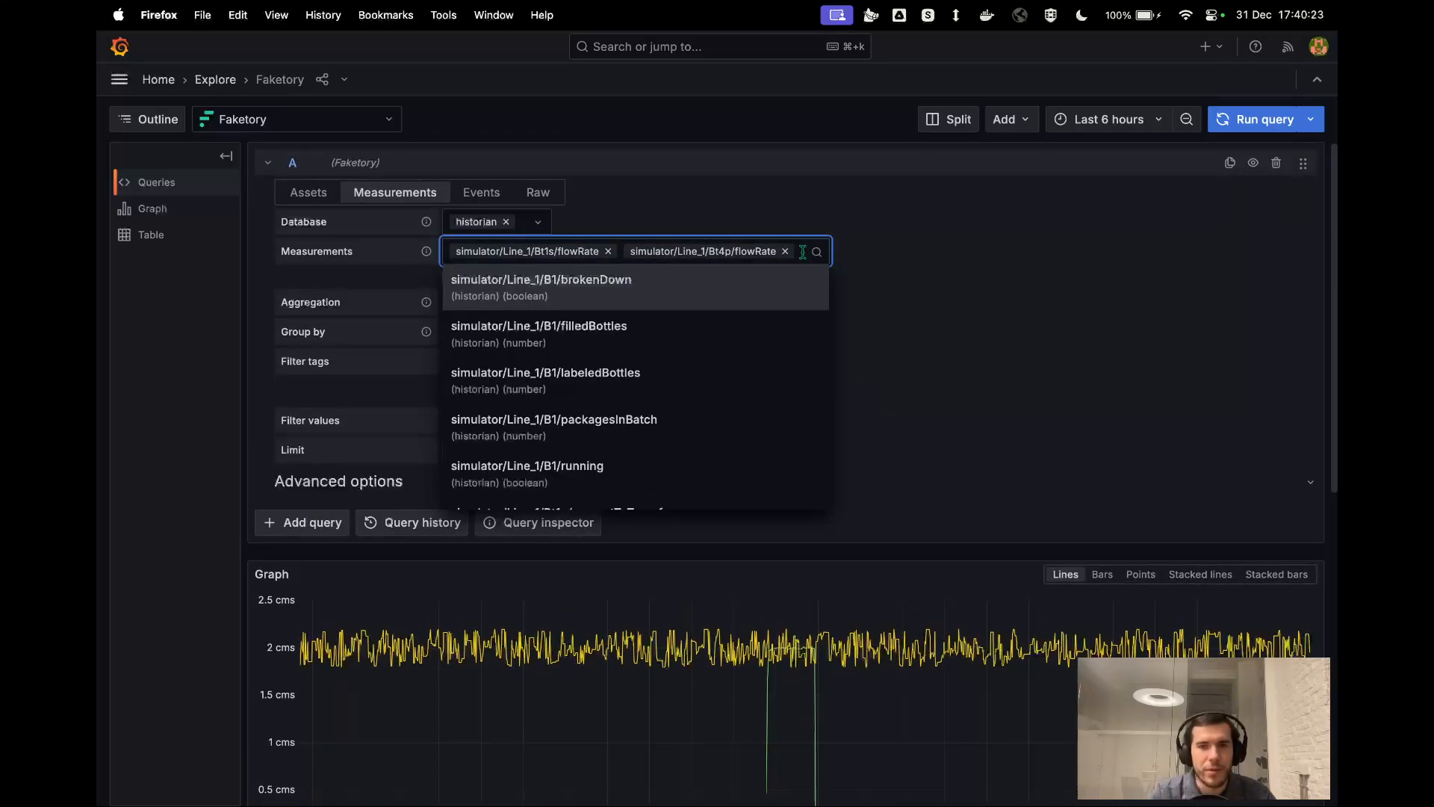
pyautogui.scroll(-10, 664, 419)
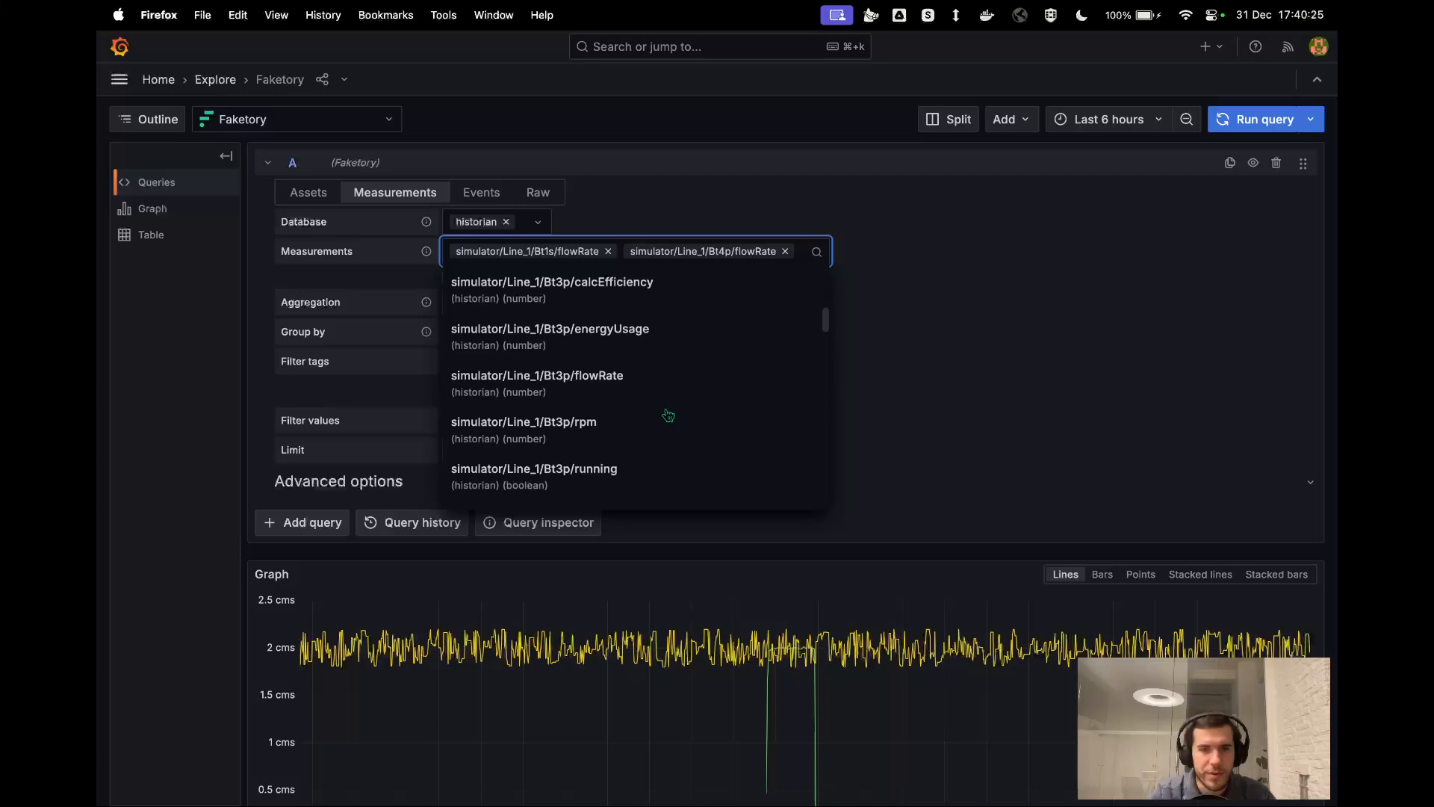
pyautogui.click(656, 427)
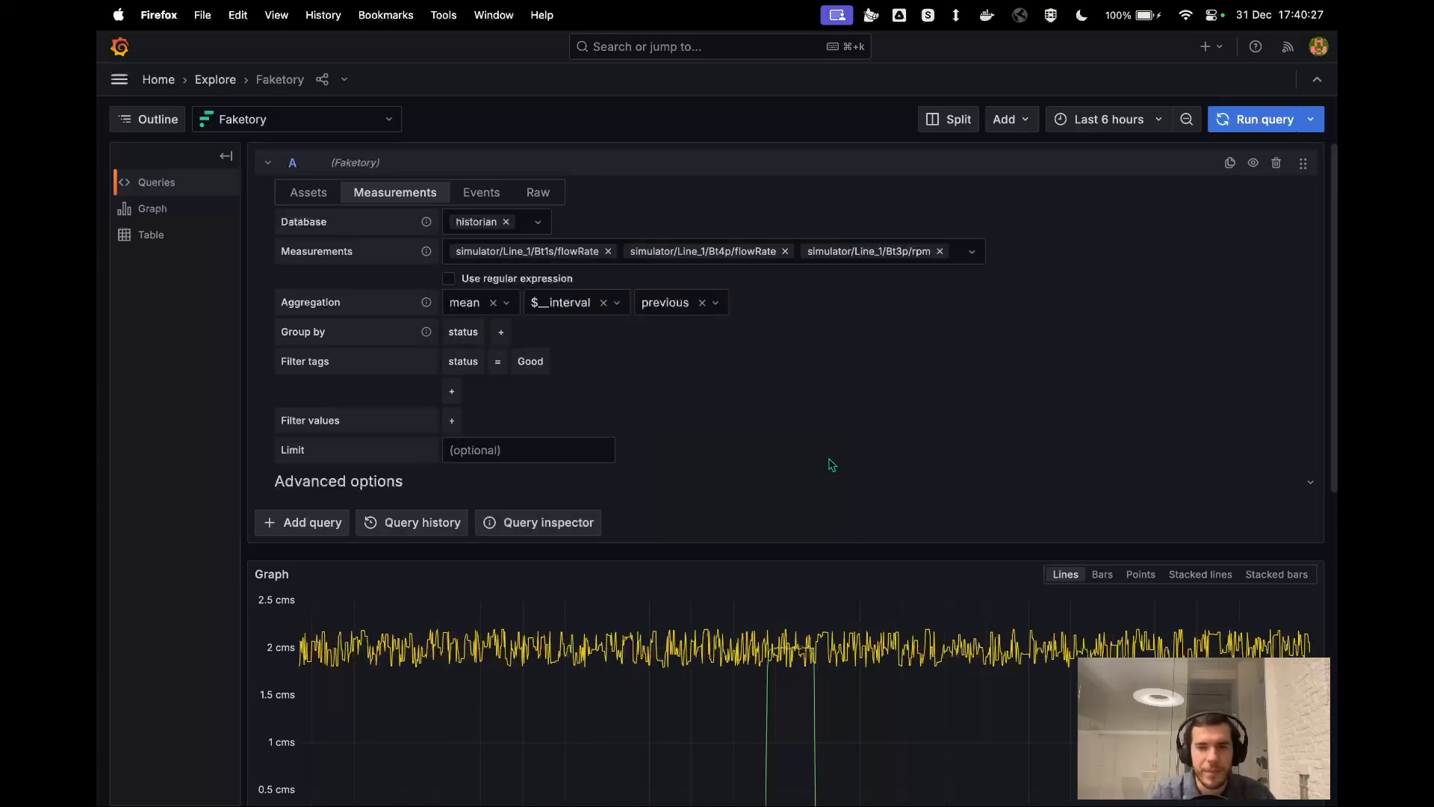
pyautogui.scroll(-3, 832, 464)
pyautogui.scroll(3, 822, 429)
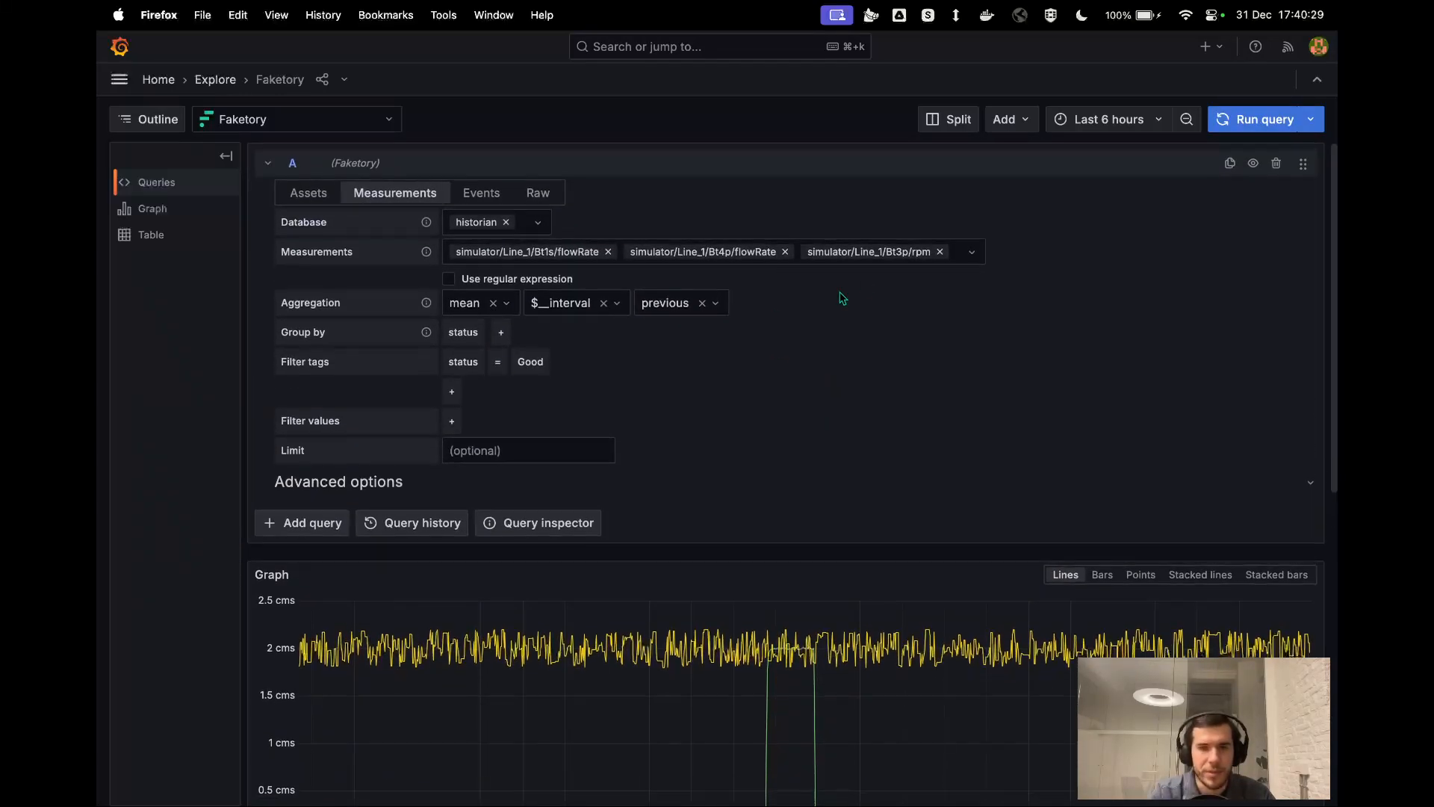
# Add simulator/Line_1/M1/P2/flowRate as a fourth measurement in the query and review its line in the graph.
pyautogui.click(956, 256)
pyautogui.scroll(-15, 755, 448)
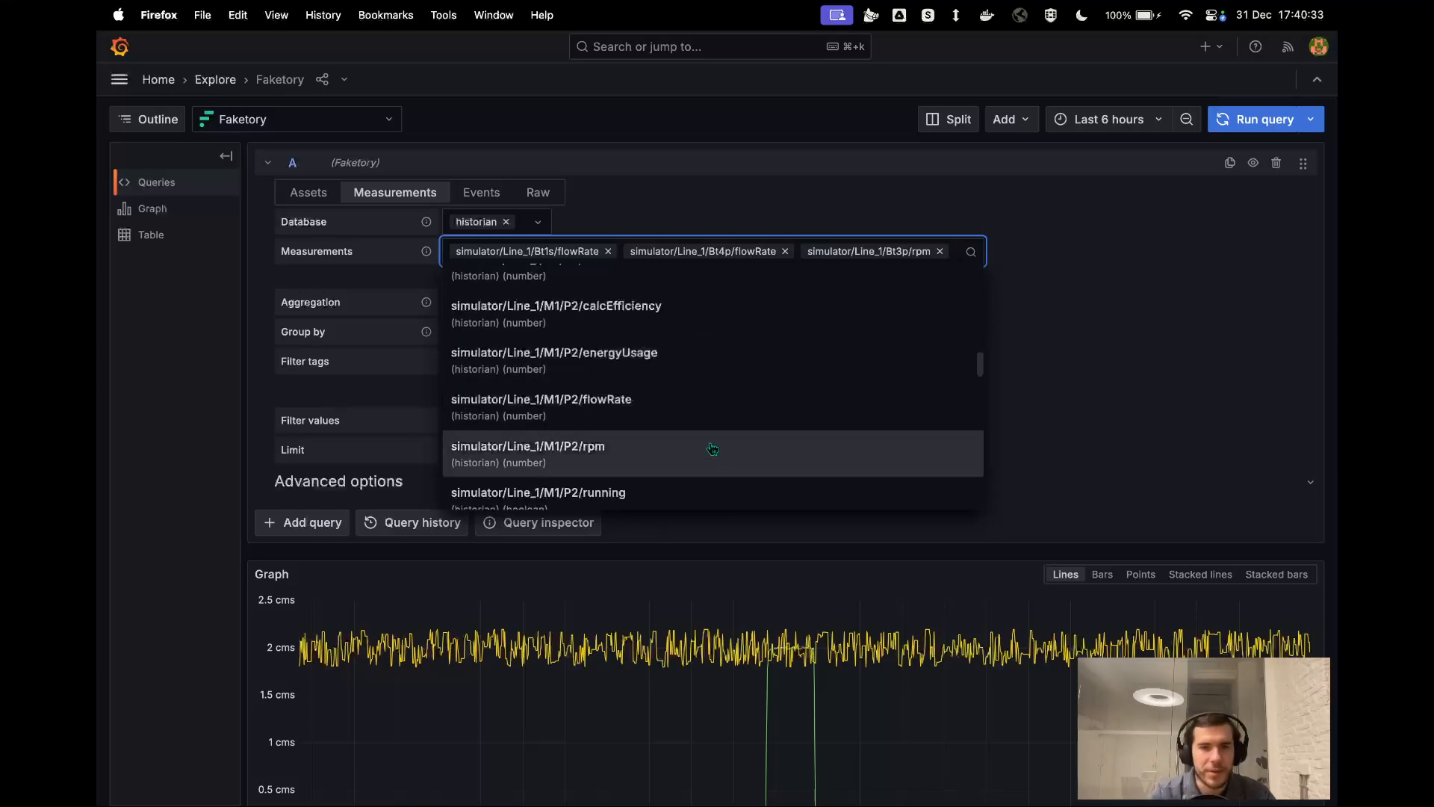
pyautogui.click(714, 406)
pyautogui.scroll(-3, 847, 446)
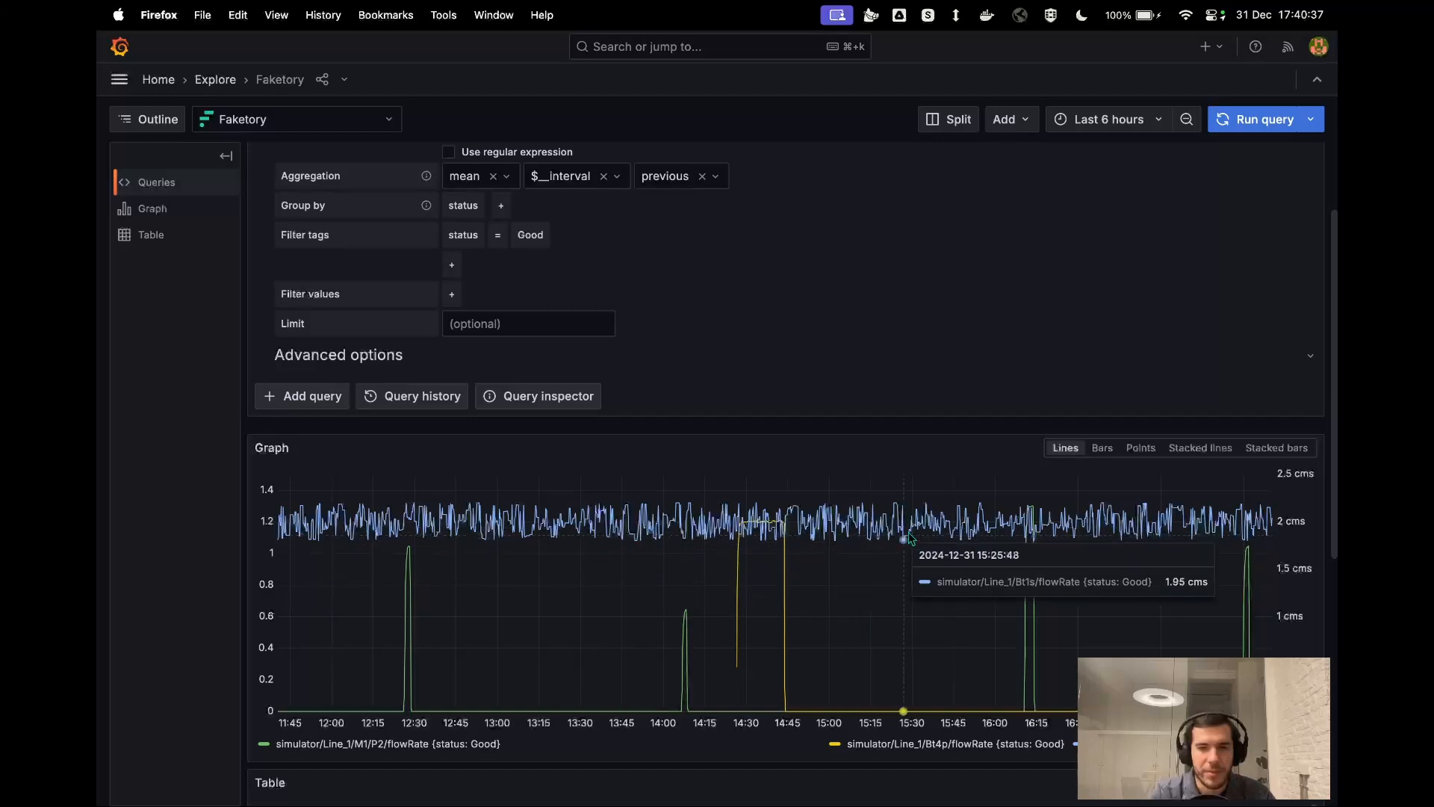
pyautogui.scroll(1, 931, 553)
pyautogui.scroll(3, 930, 552)
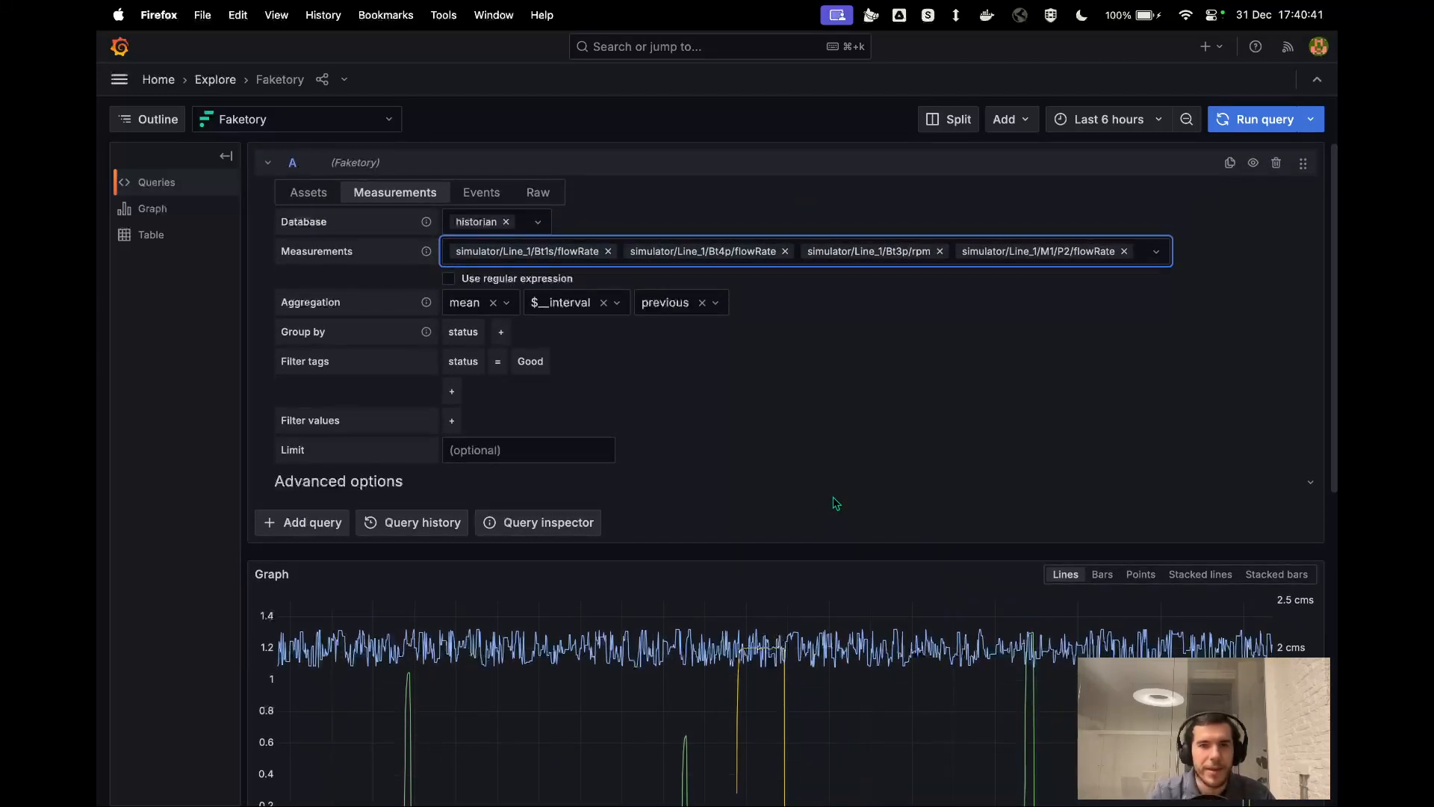
pyautogui.click(616, 367)
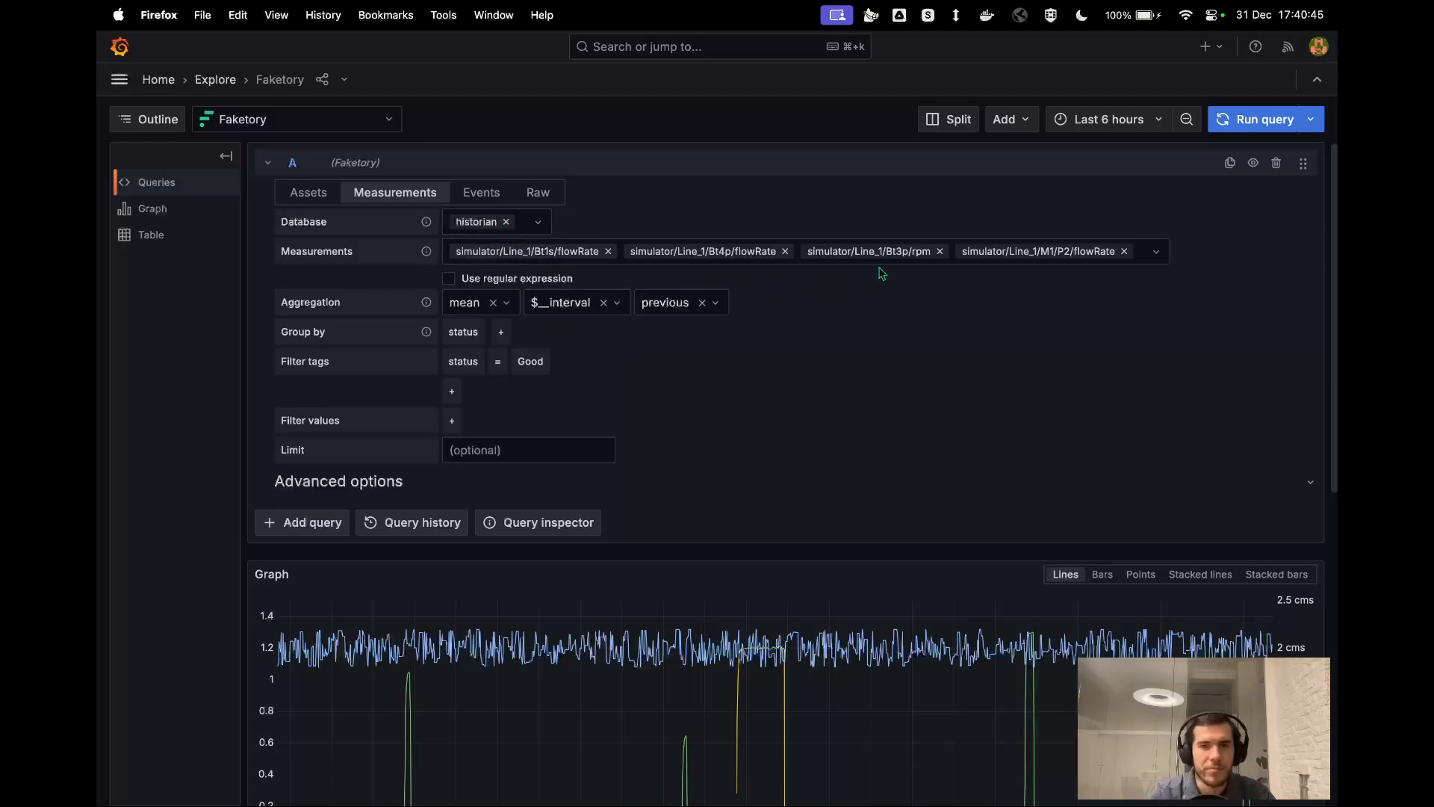
# Remove the historian database filter so the query covers all databases, and review the graph.
pyautogui.click(506, 222)
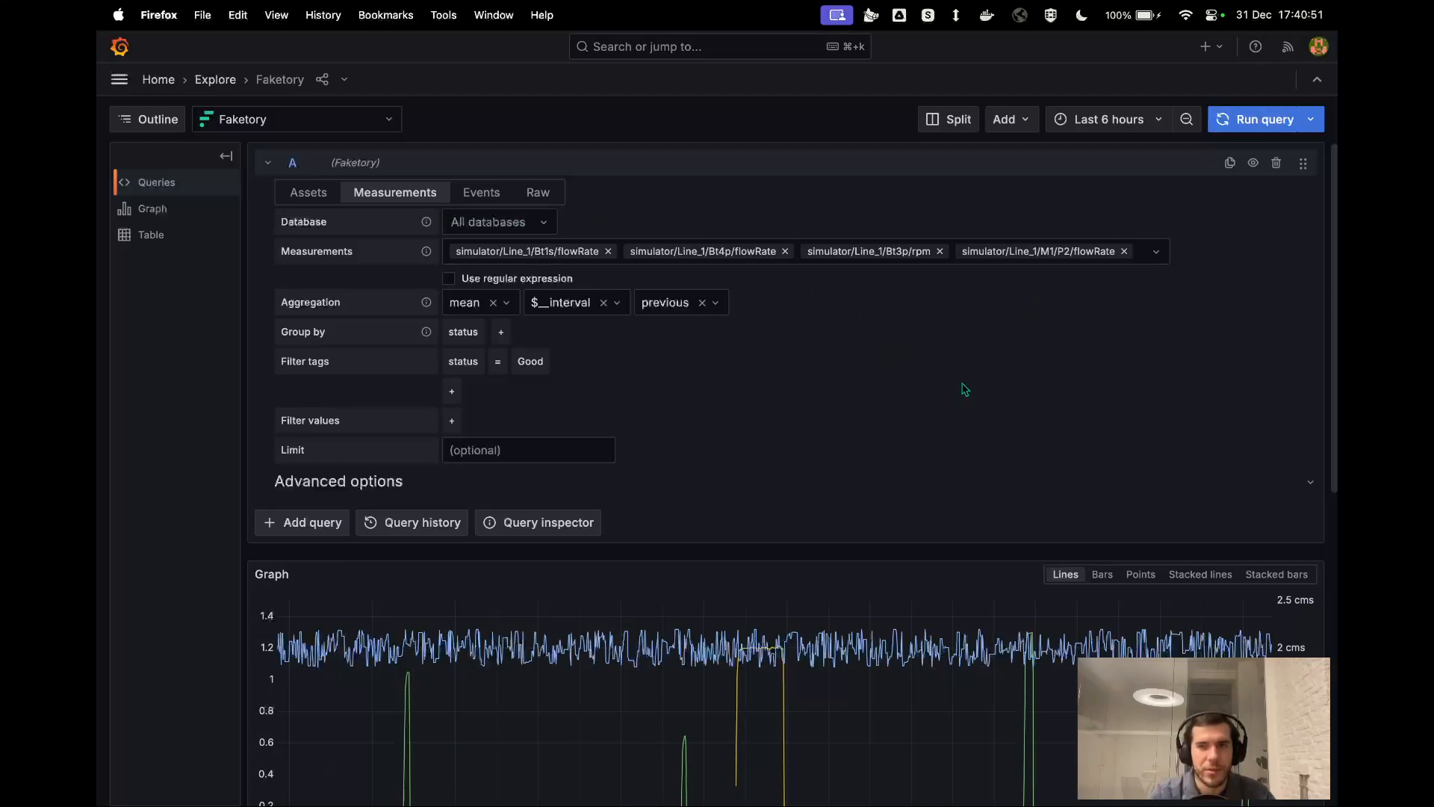
pyautogui.scroll(-1, 963, 389)
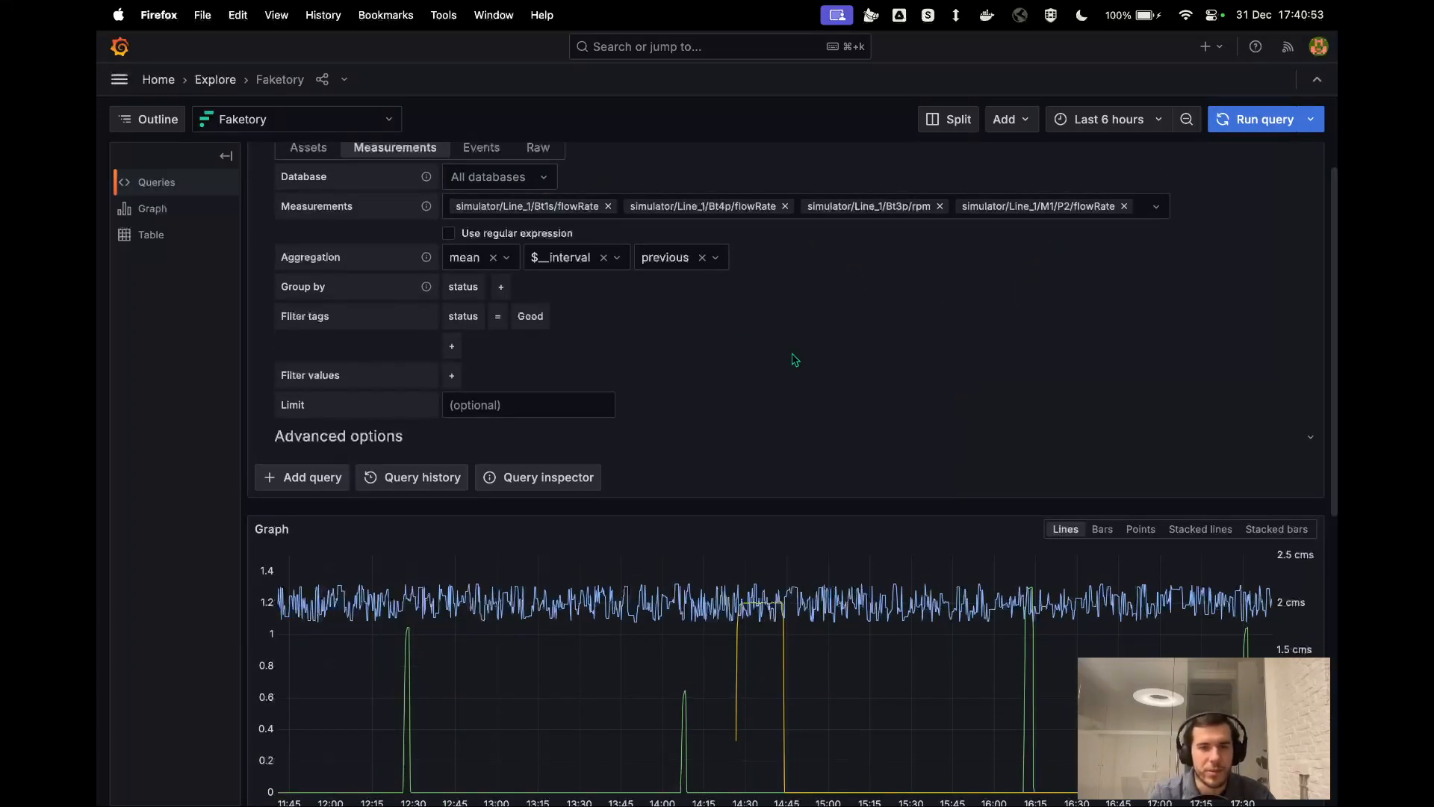
pyautogui.scroll(-2, 795, 359)
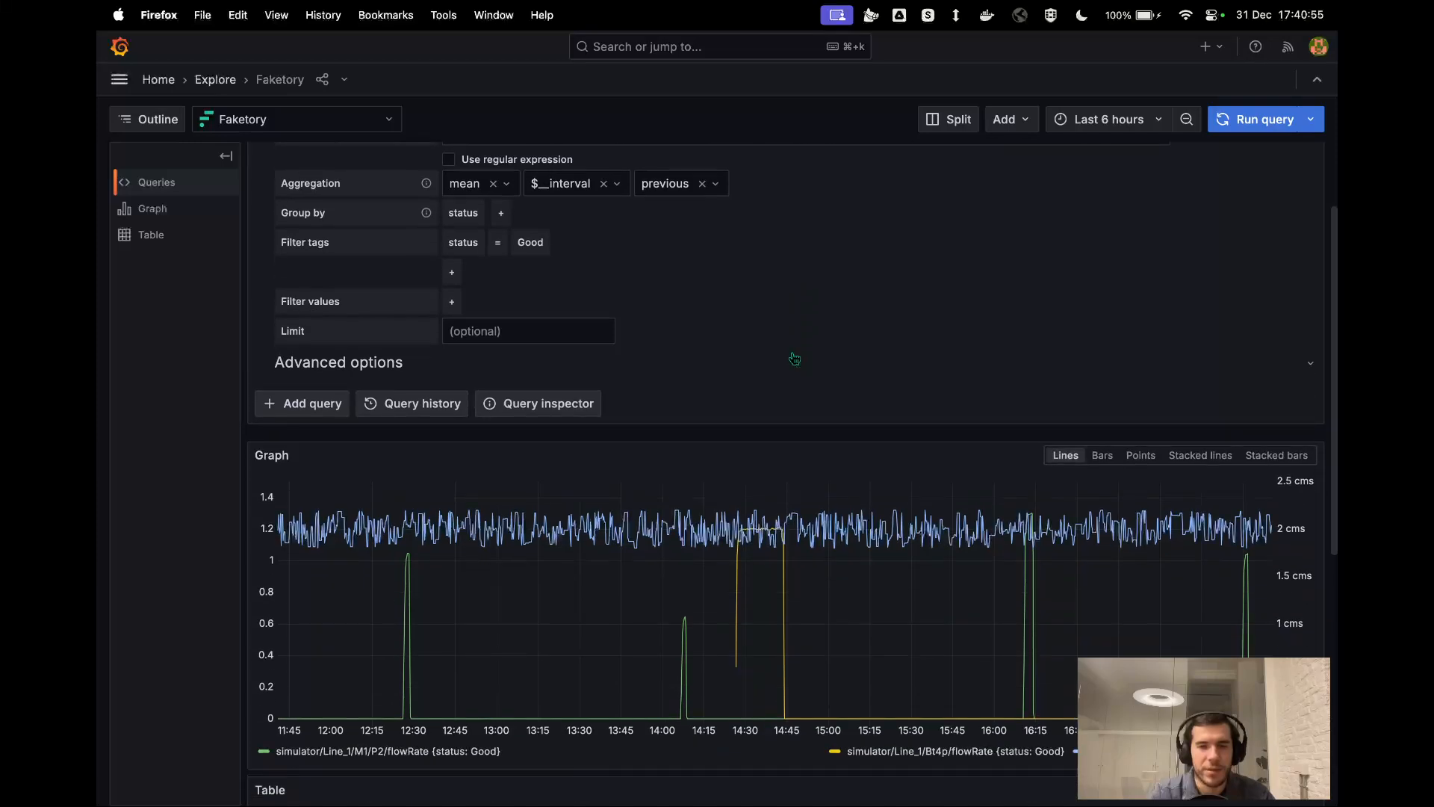
pyautogui.scroll(3, 795, 359)
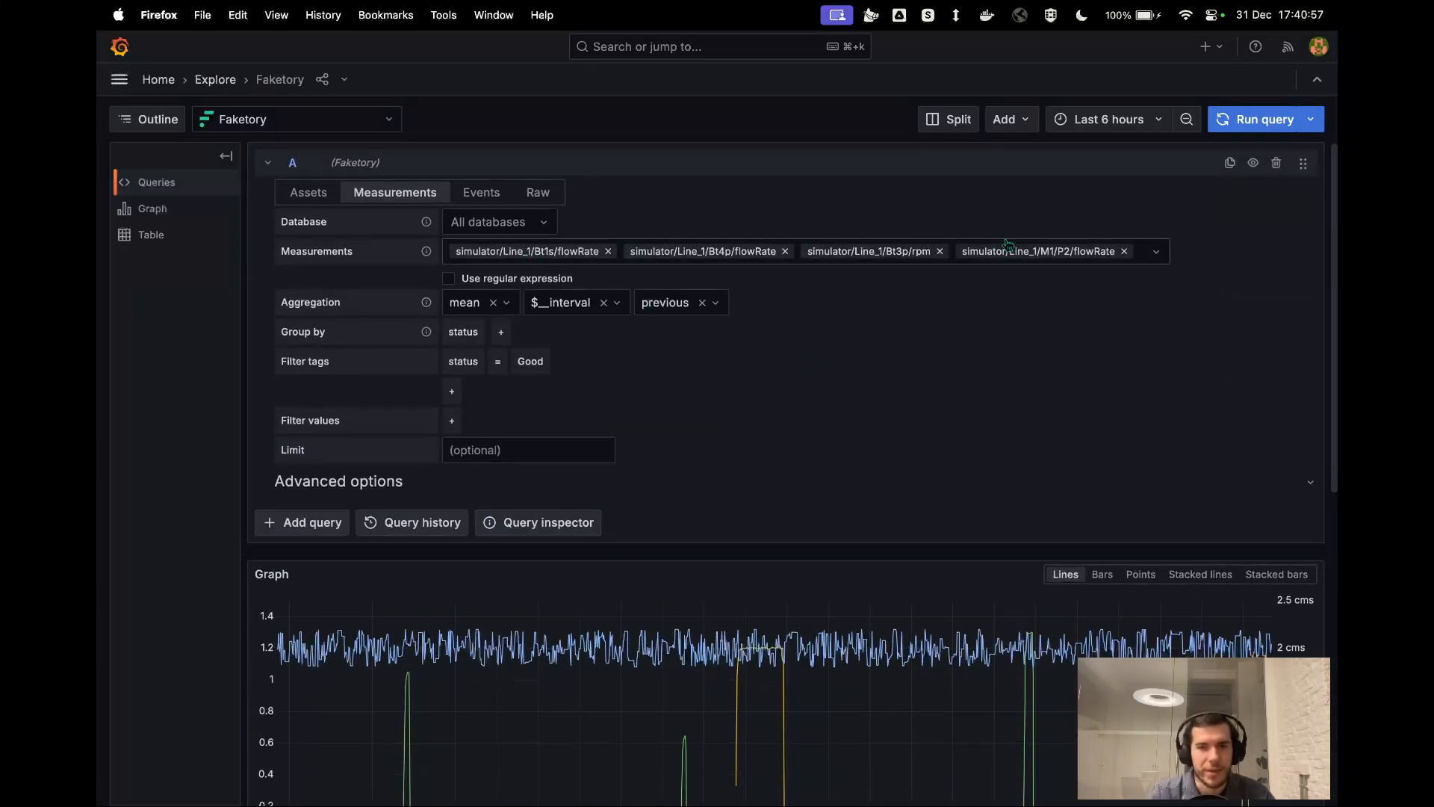
# Search the available measurements for flowrate and browse the matches without adding one.
pyautogui.click(1140, 254)
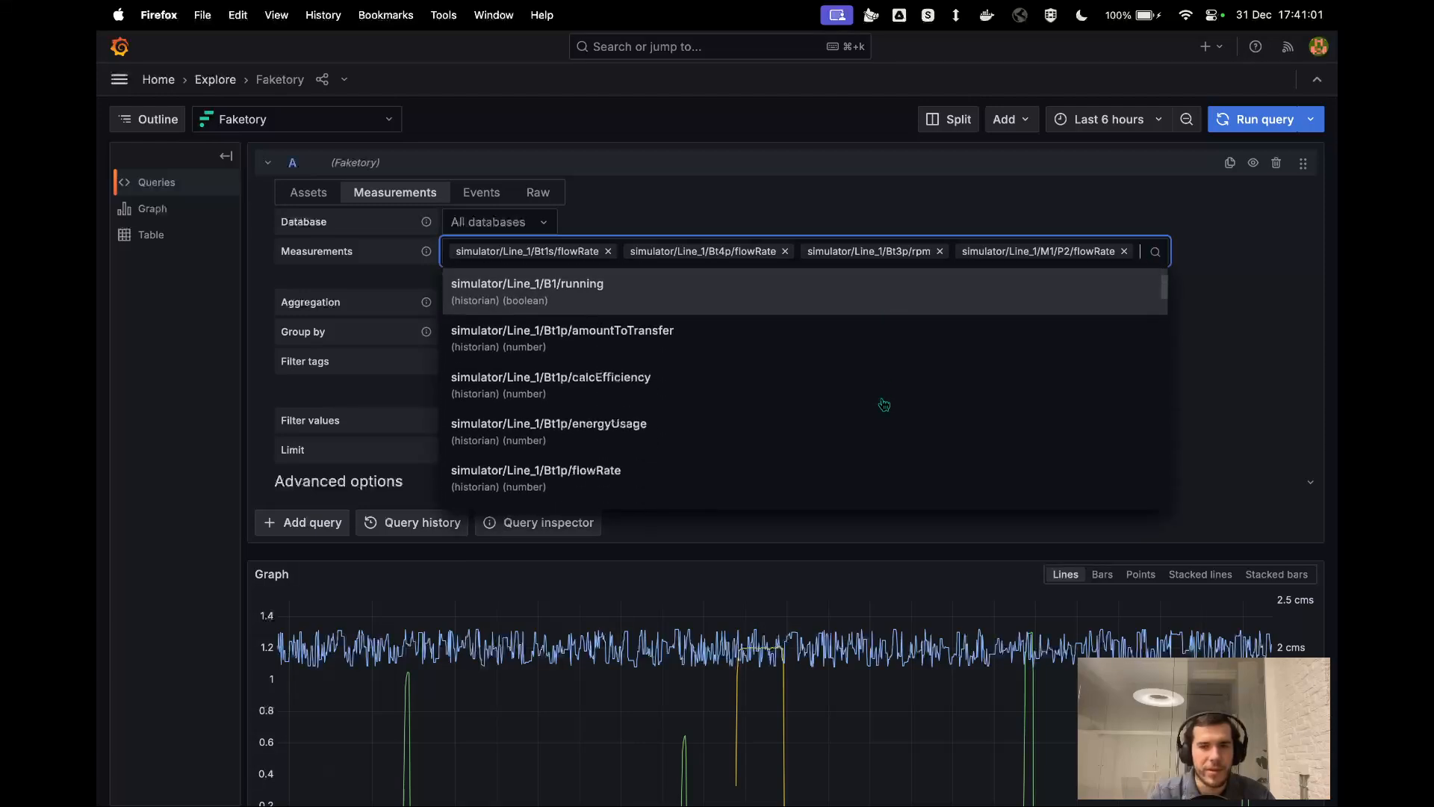
pyautogui.scroll(-6, 884, 404)
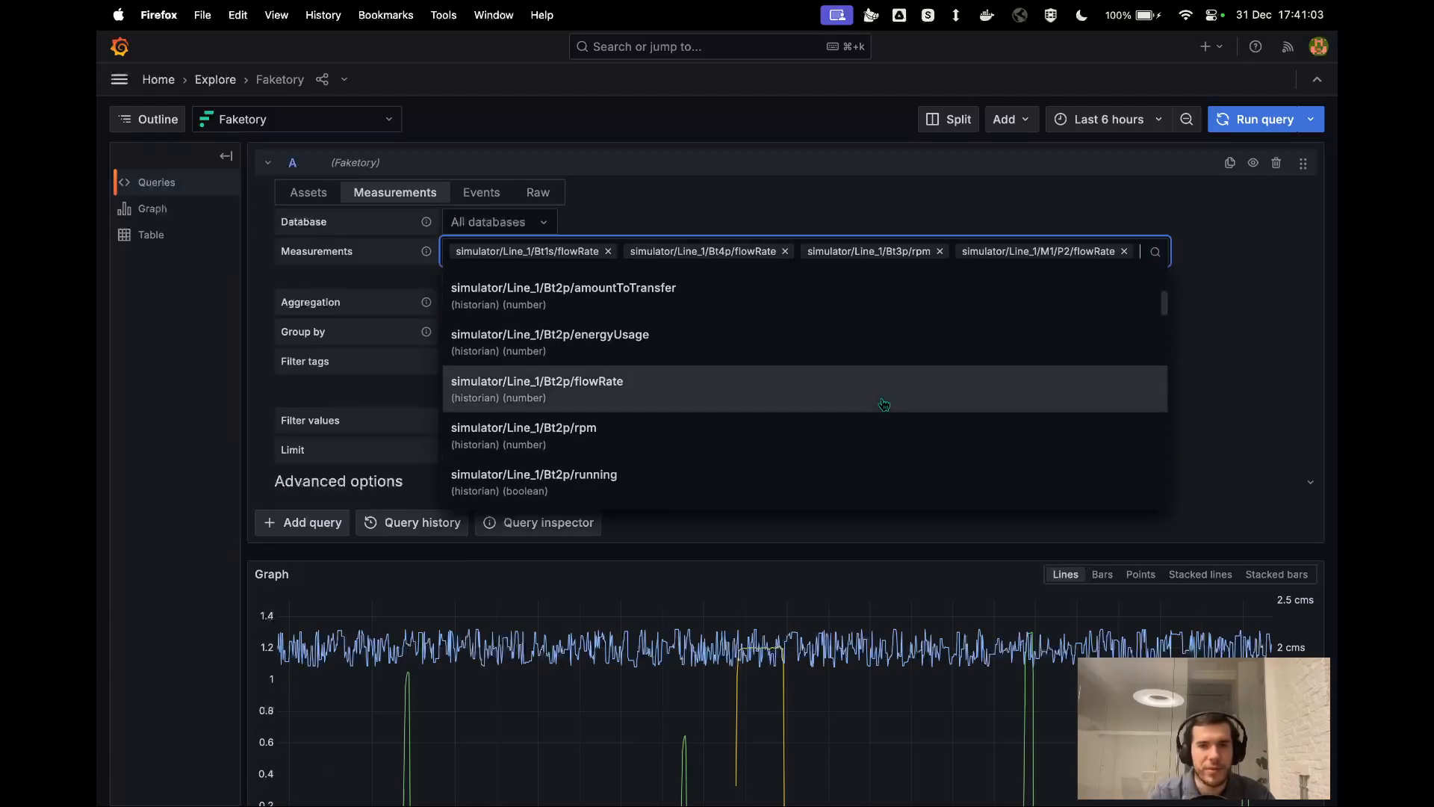
pyautogui.write('f')
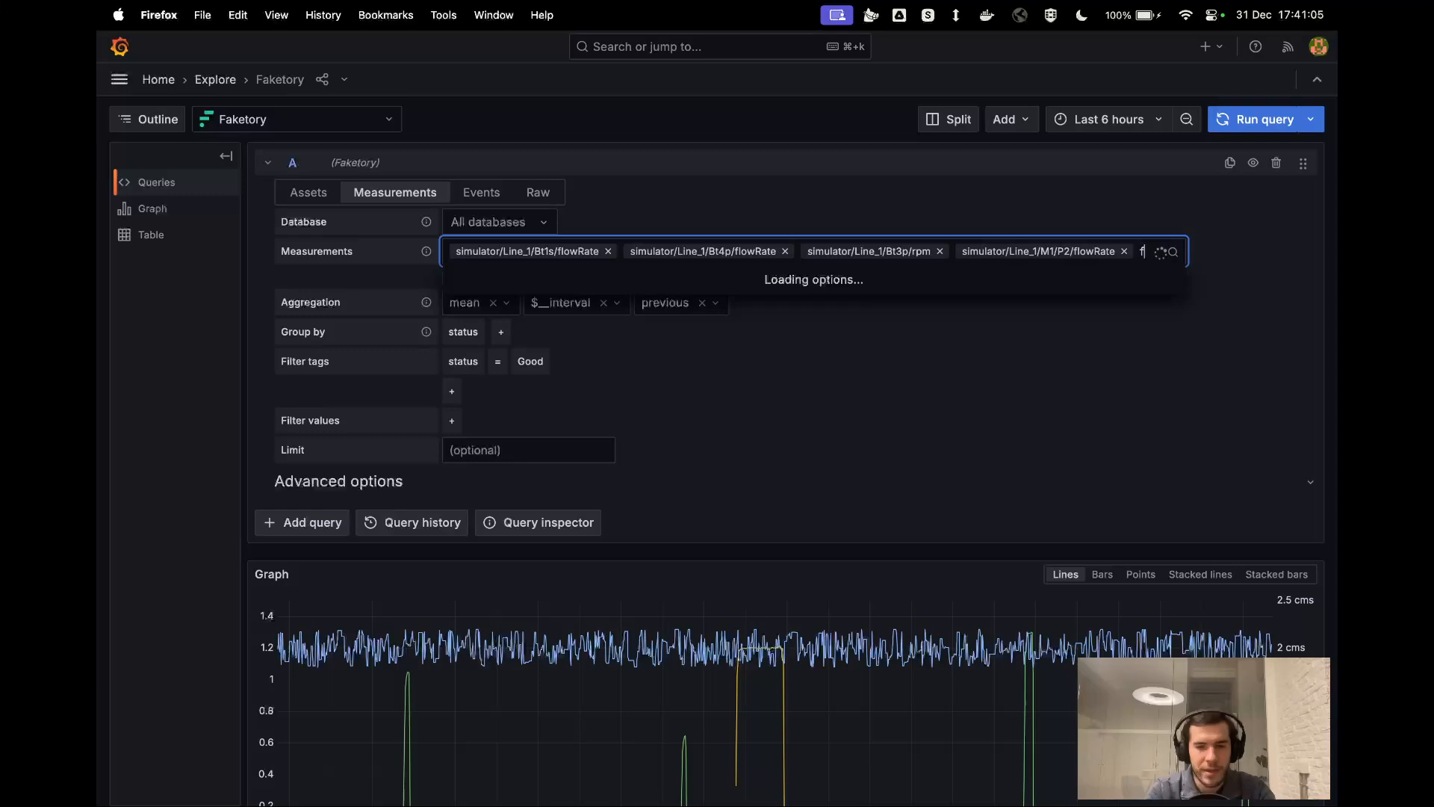
pyautogui.write('lowrate')
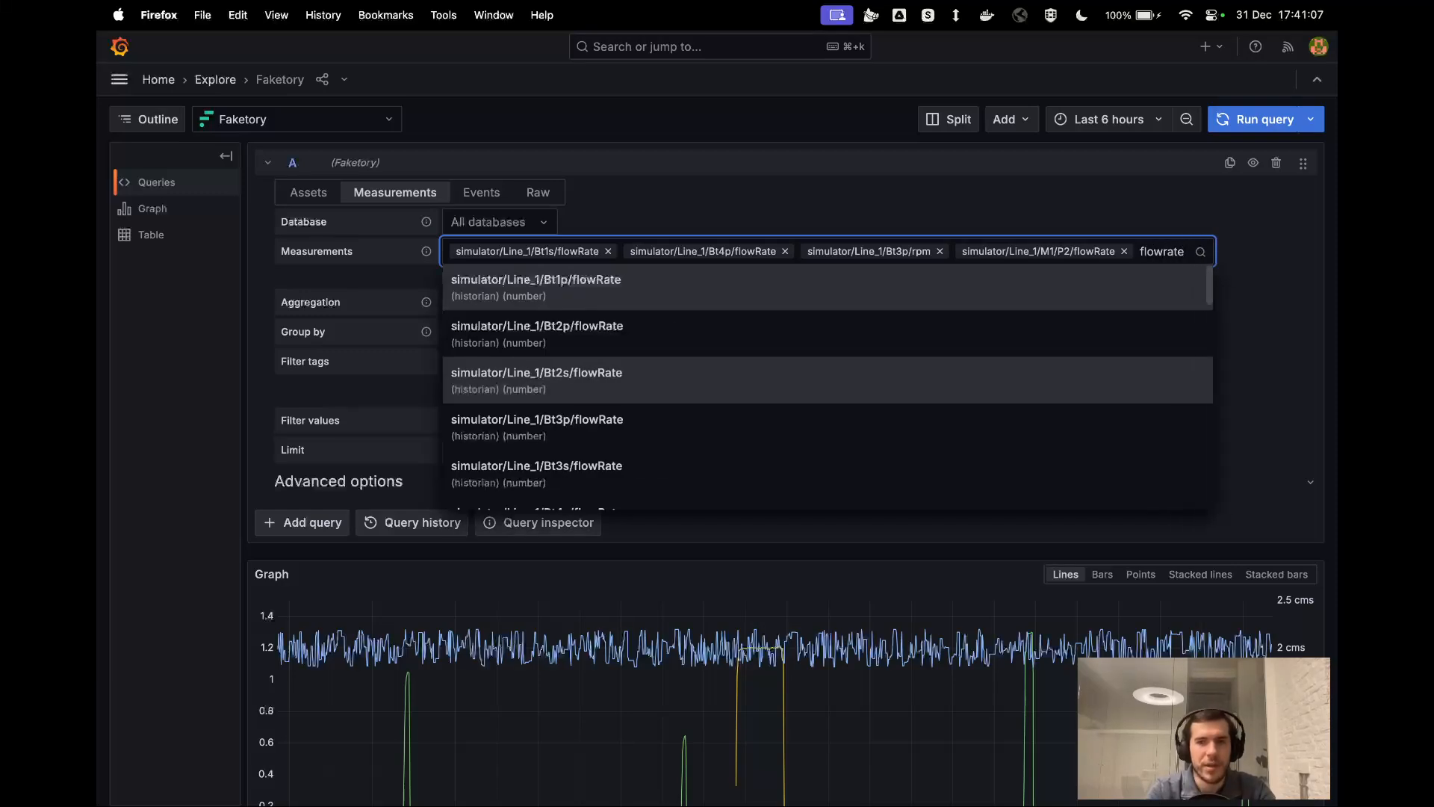
pyautogui.scroll(-6, 714, 496)
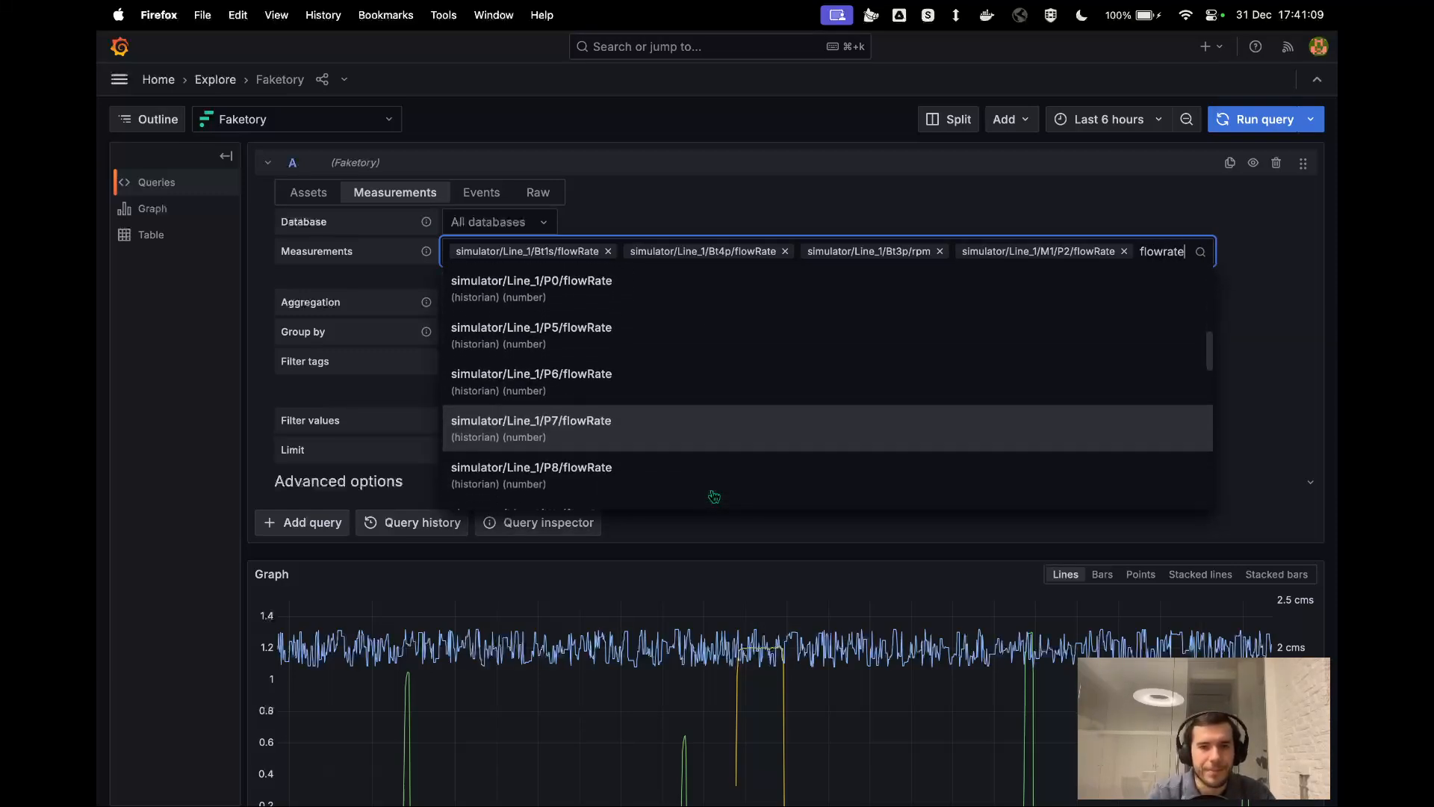
pyautogui.scroll(-5, 714, 497)
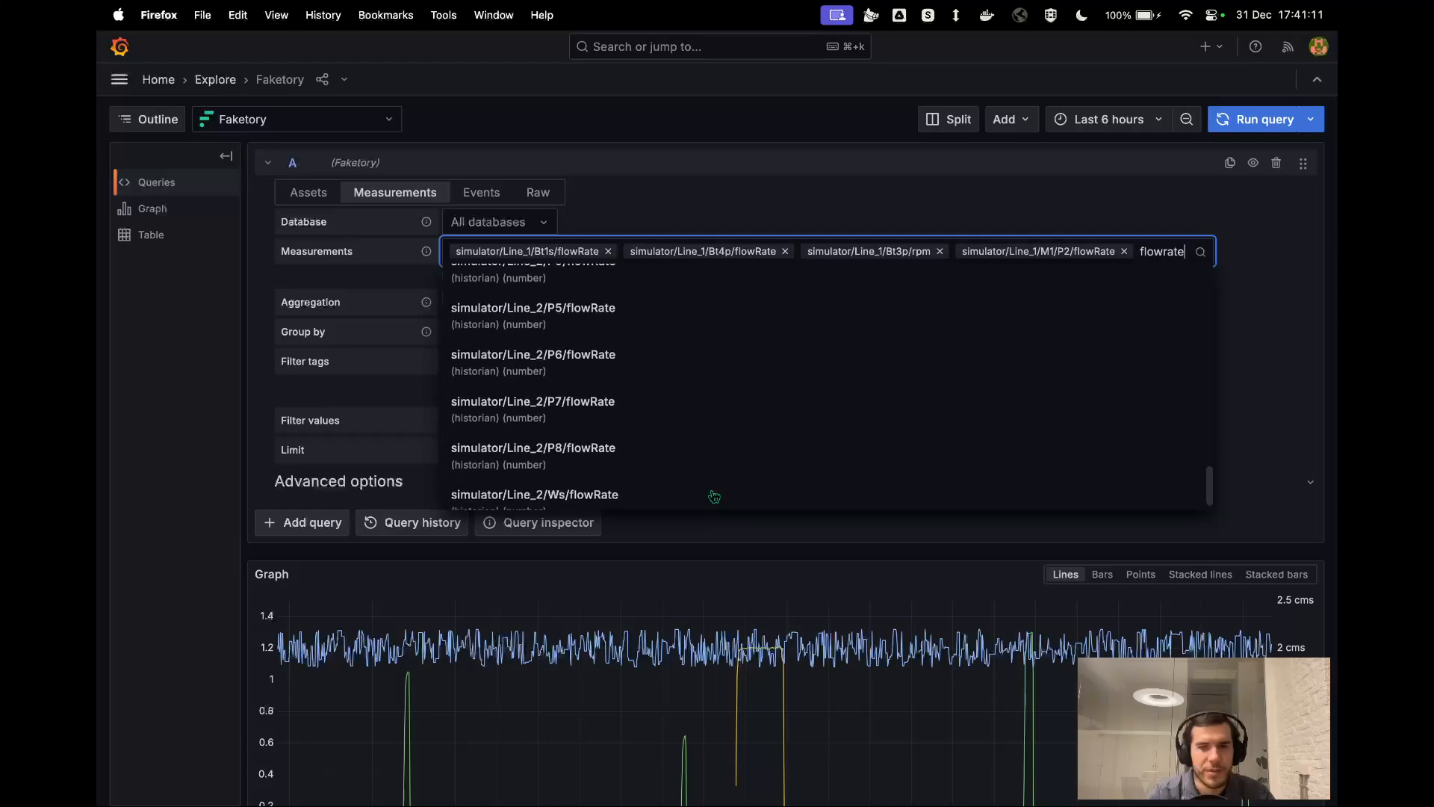
pyautogui.click(1240, 348)
# Look over the query and graph, and switch to the presentation's Factry Historian datasource slide.
pyautogui.scroll(-1, 994, 433)
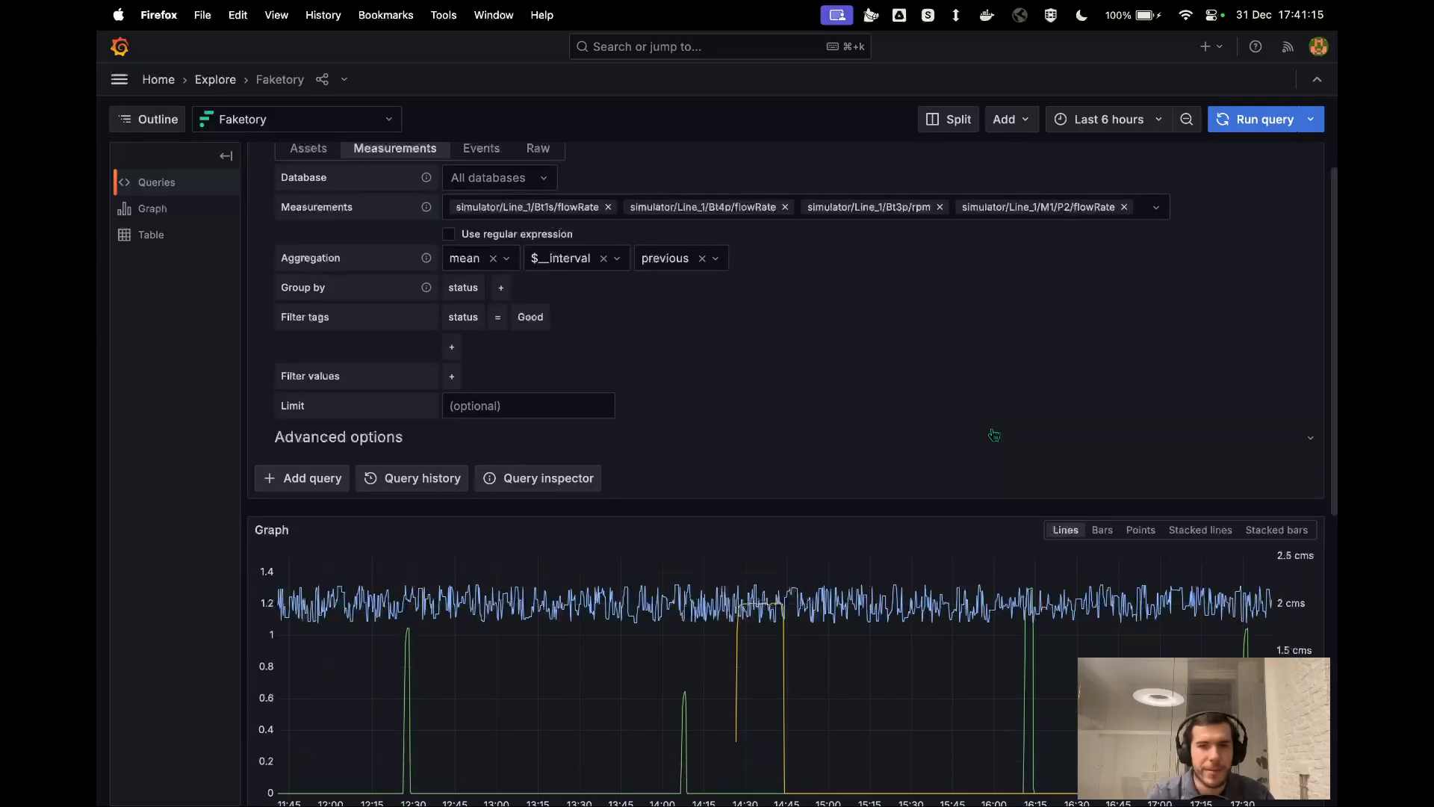
pyautogui.hotkey('ctrl', 'Left')
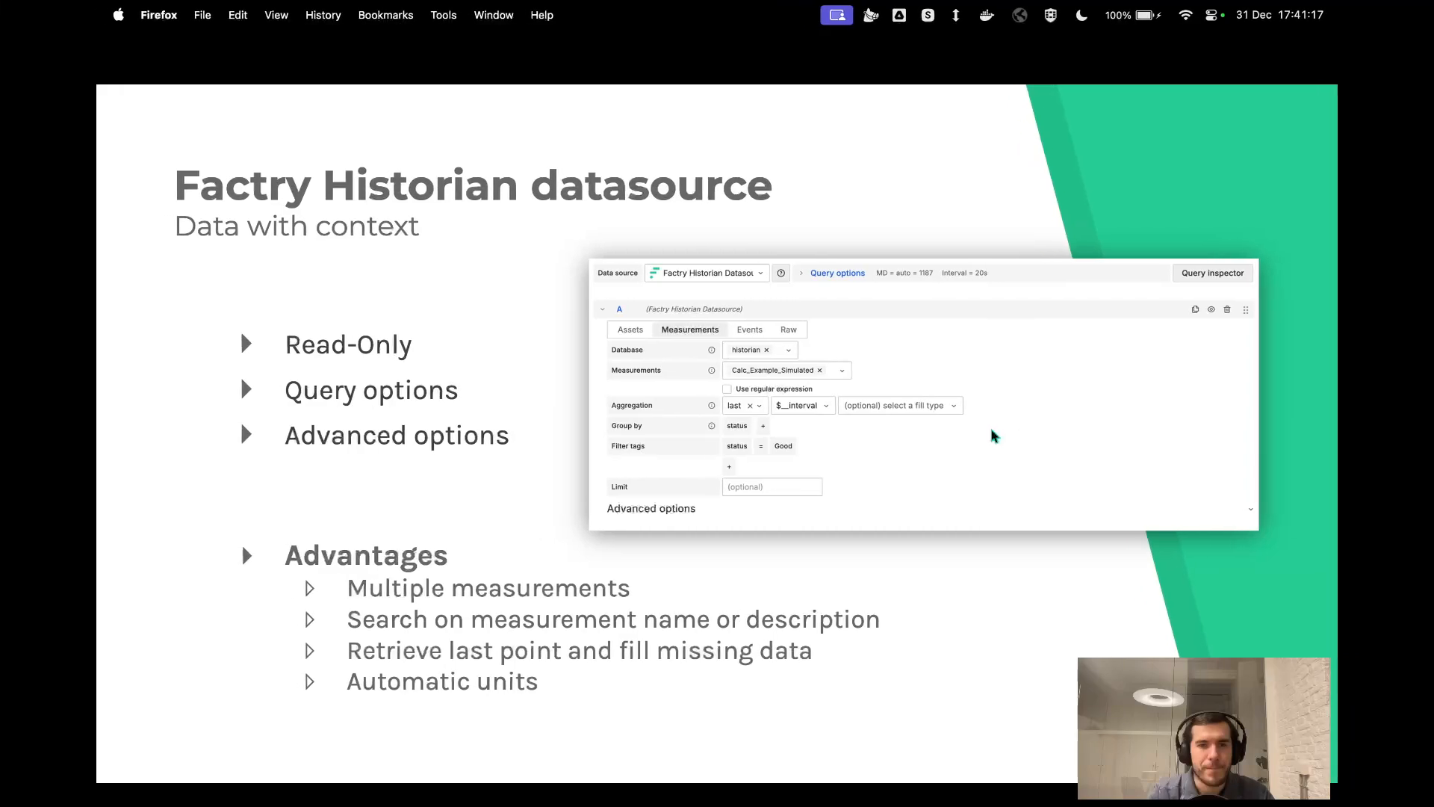